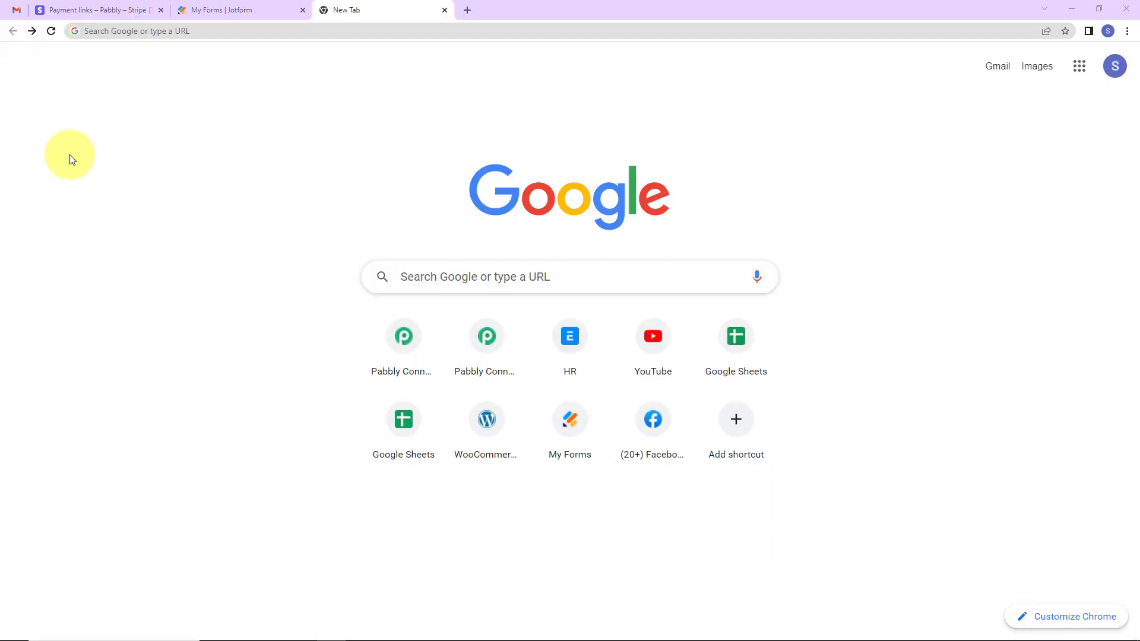
# Step: Go to the Pabbly Connect website and sign in to reach the account dashboard
pyautogui.click(153, 30)
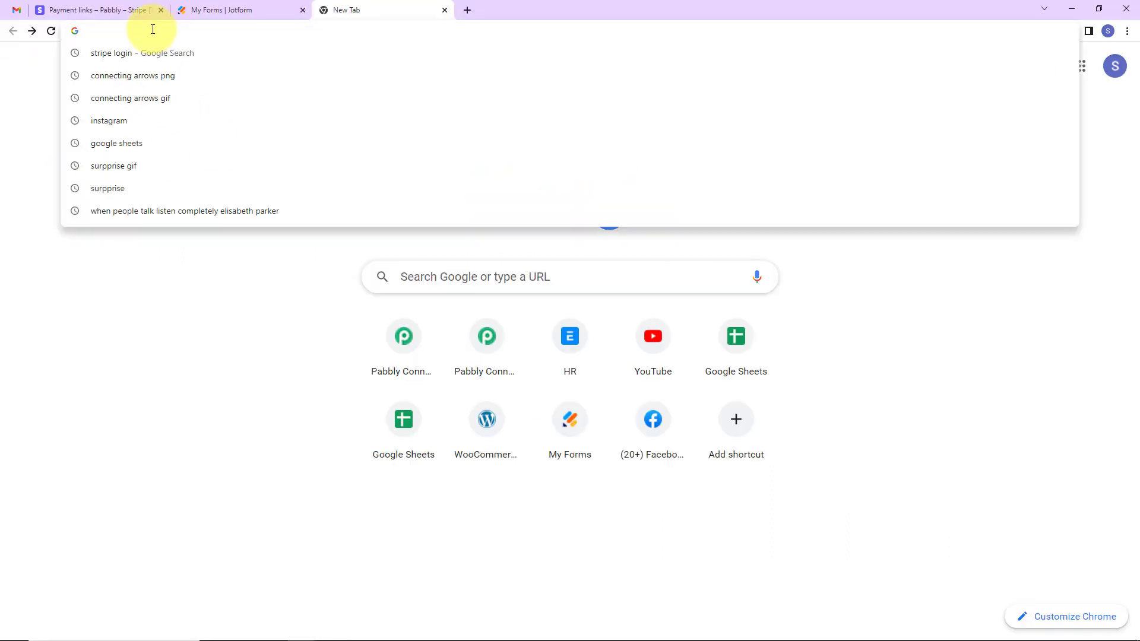
pyautogui.write('pabbly')
pyautogui.press('Return')
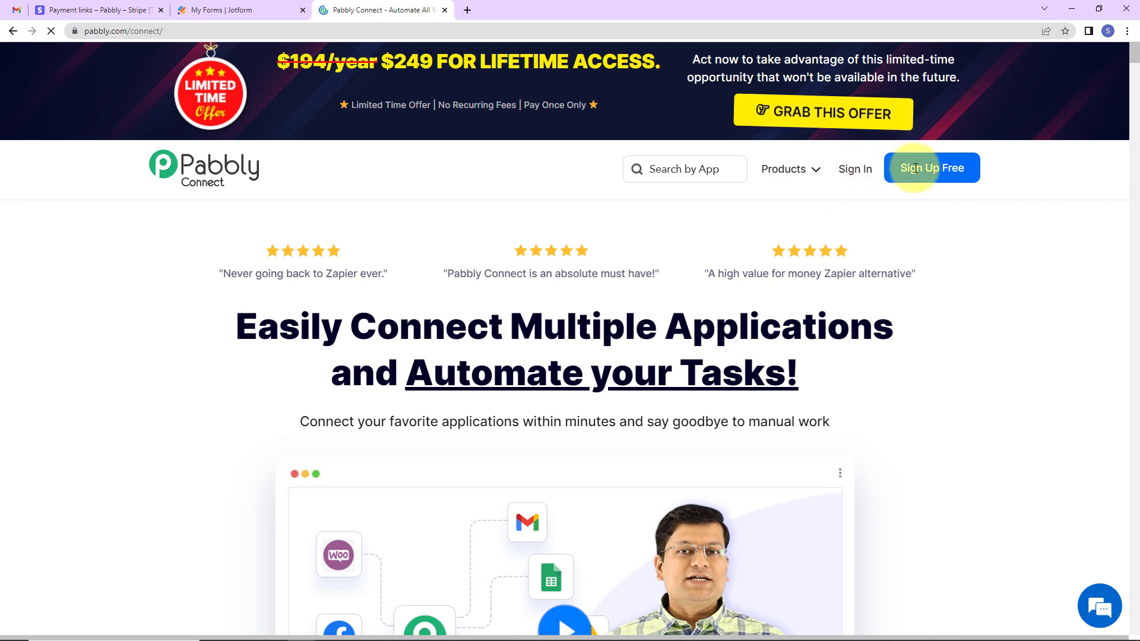
pyautogui.click(855, 176)
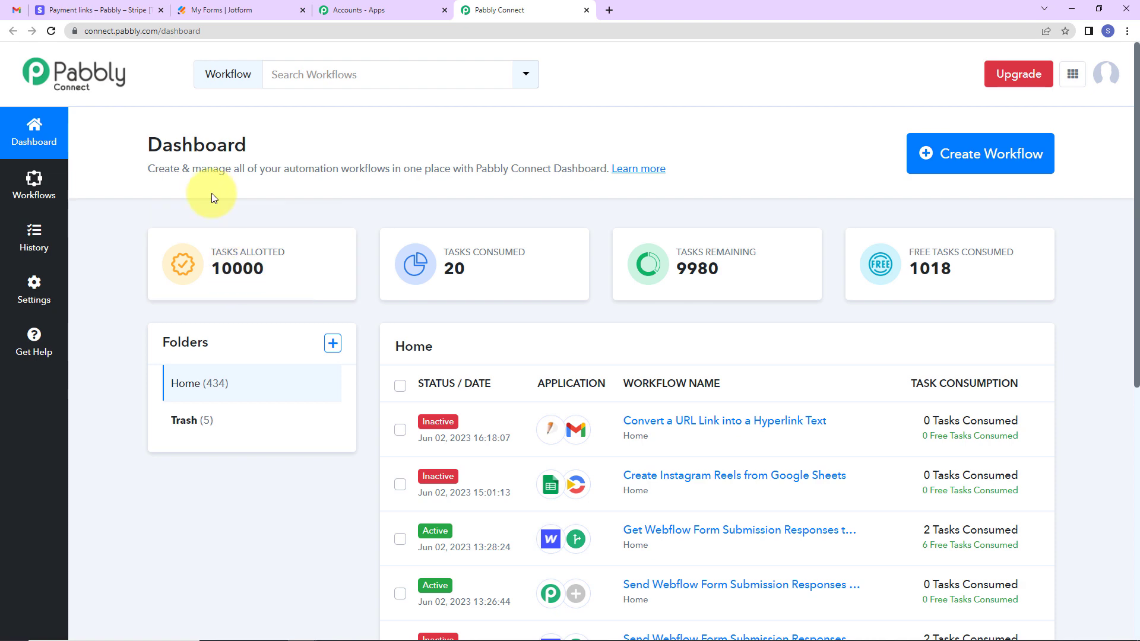
# Step: Start a new workflow, paste the name 'Convert a URL Link into a Hyperlink Text' and create it
pyautogui.click(1008, 158)
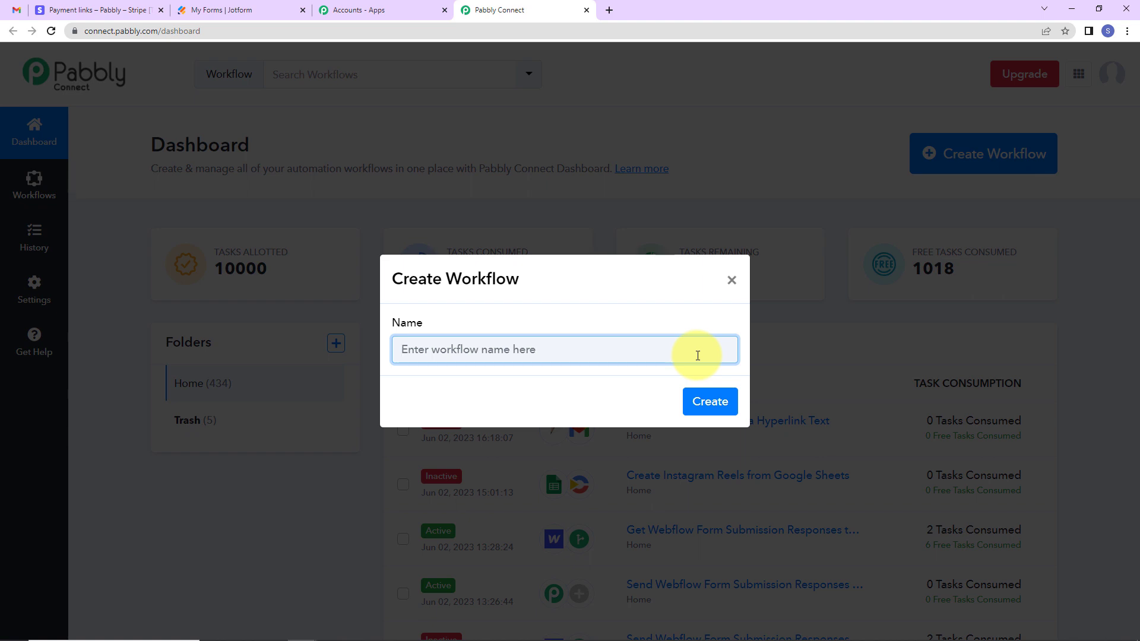
pyautogui.write('Convert a URL Link into a Hyperlink Text')
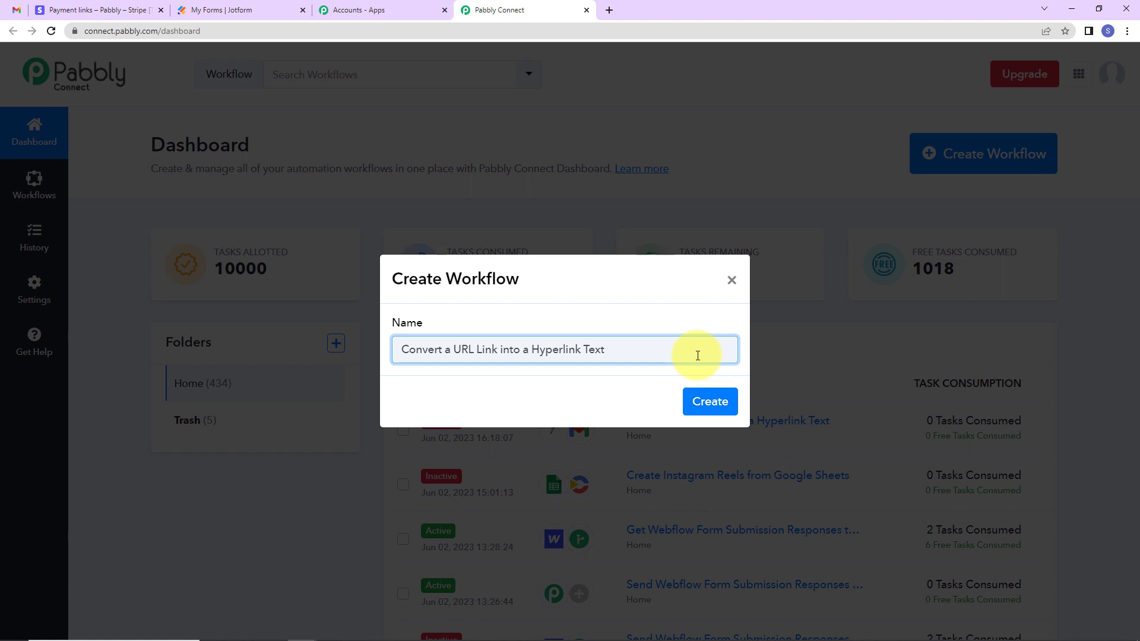
pyautogui.click(711, 404)
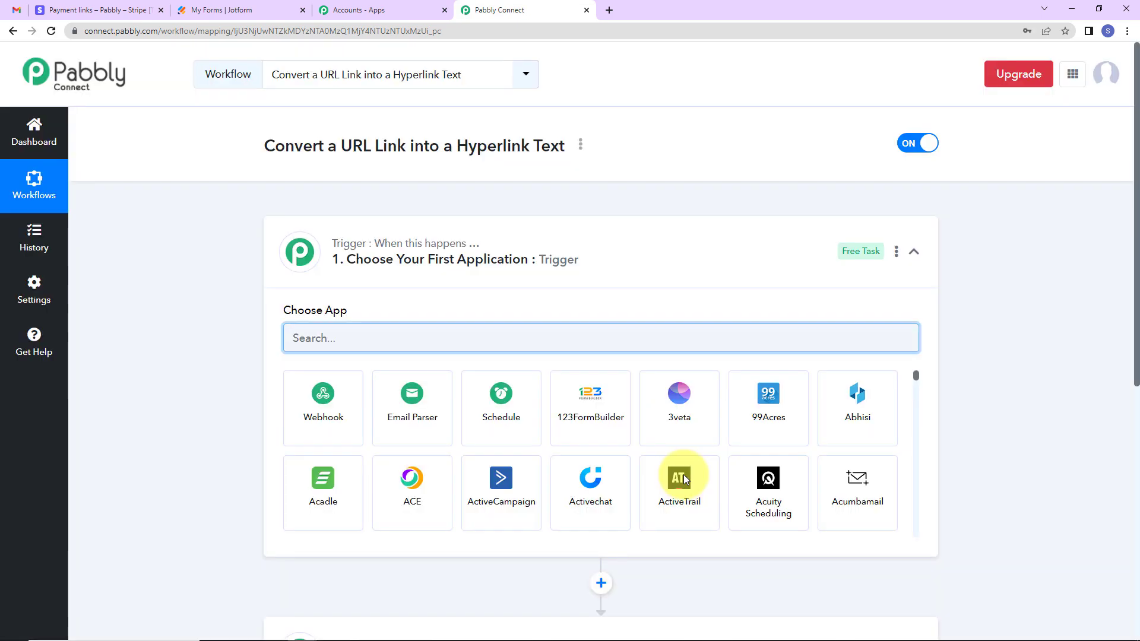
# Step: Set the trigger to JotForm with the New Response event and copy its webhook URL
pyautogui.scroll(-2, 561, 356)
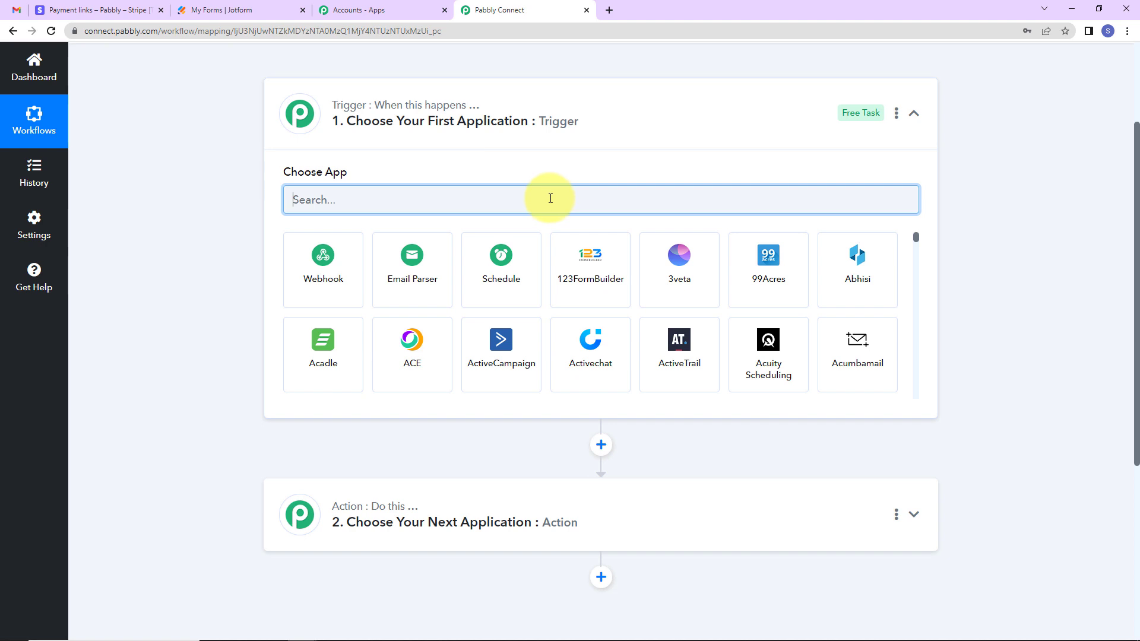
pyautogui.write('jot')
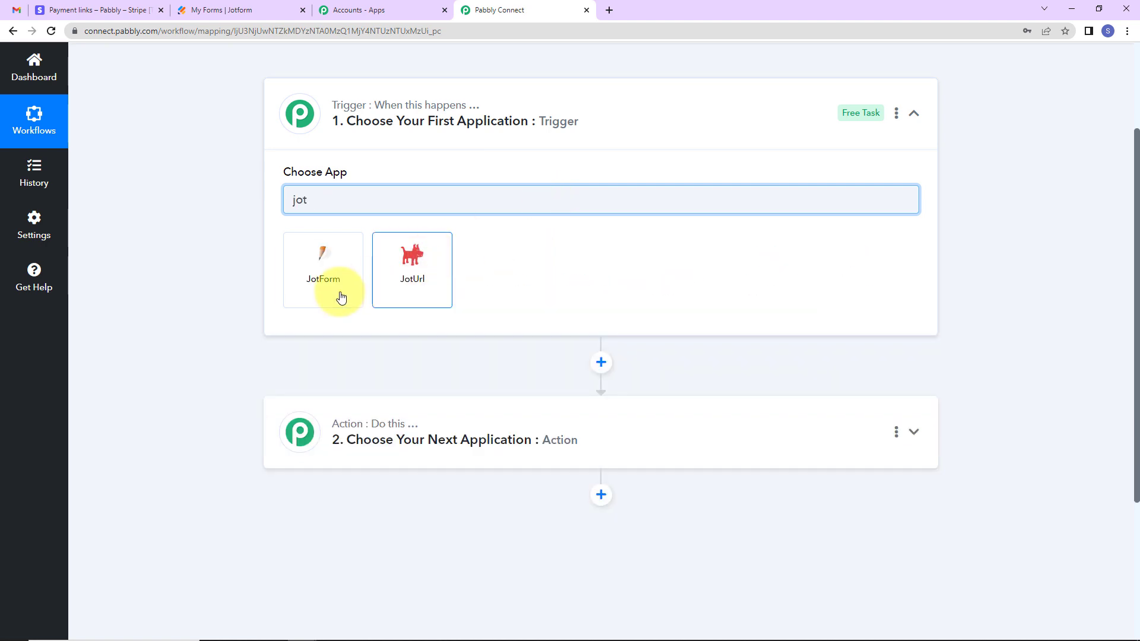
pyautogui.click(339, 297)
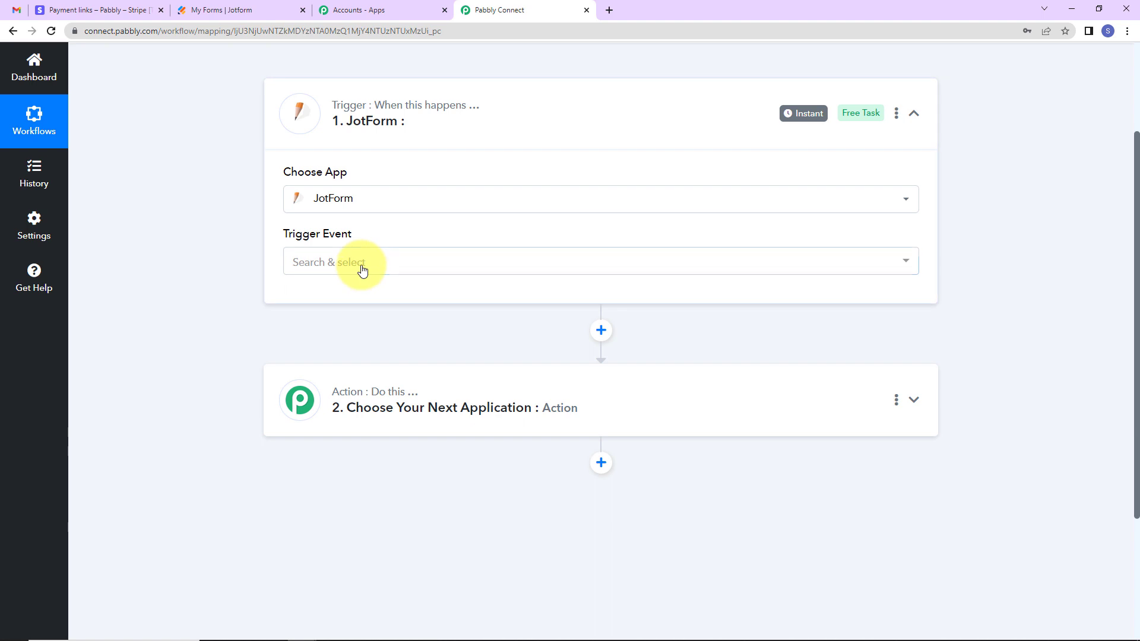
pyautogui.click(363, 270)
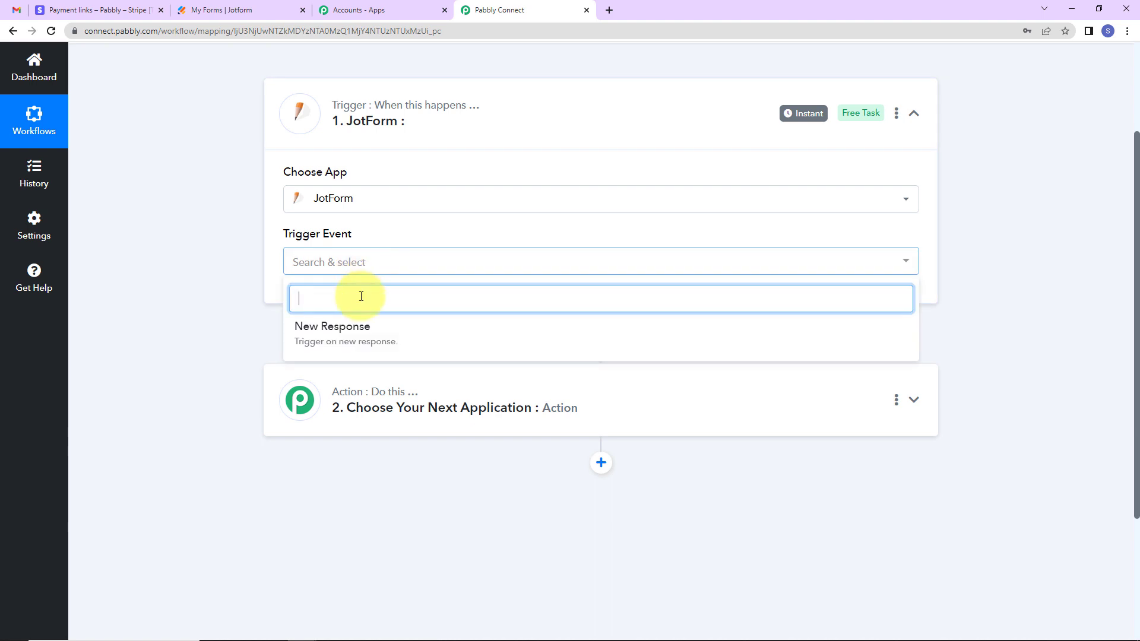
pyautogui.click(351, 329)
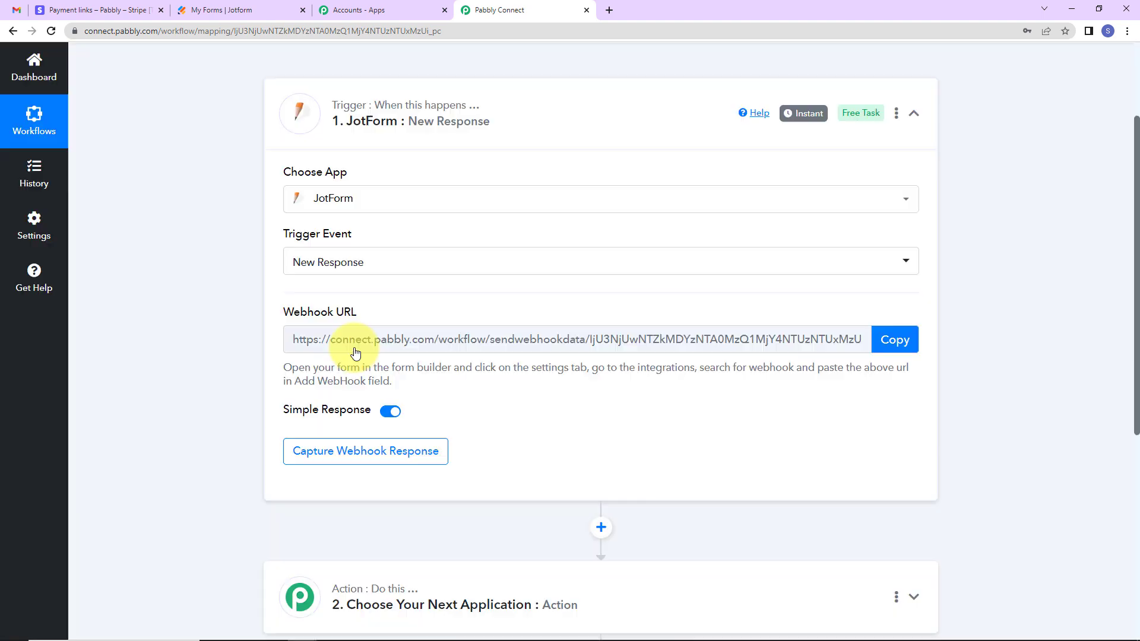
pyautogui.moveTo(286, 312); pyautogui.dragTo(400, 325)
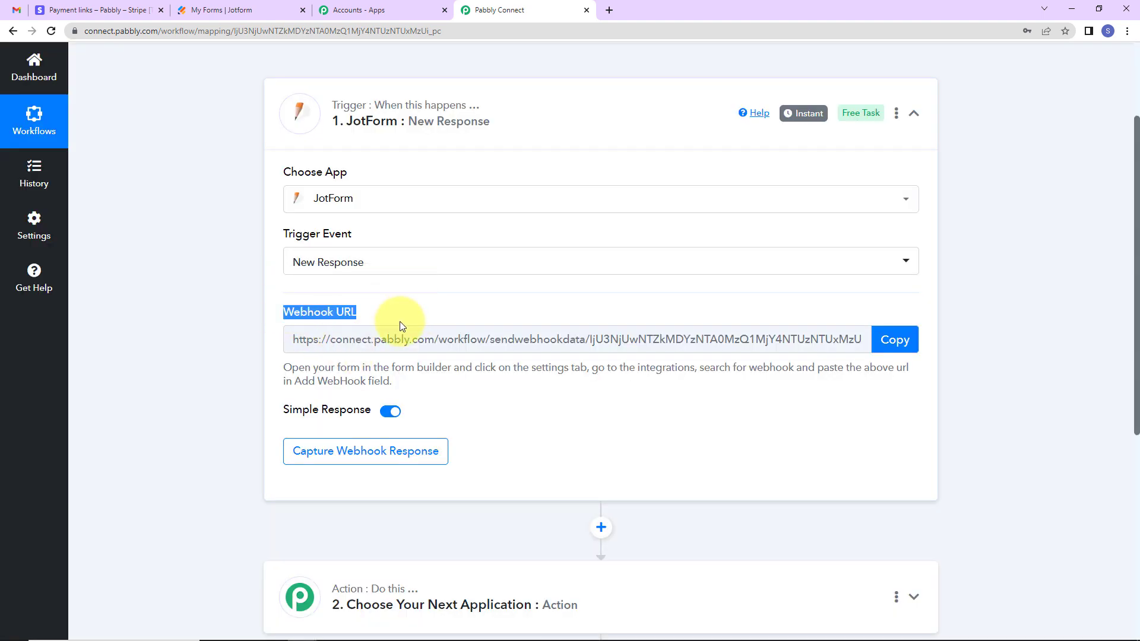
pyautogui.click(893, 339)
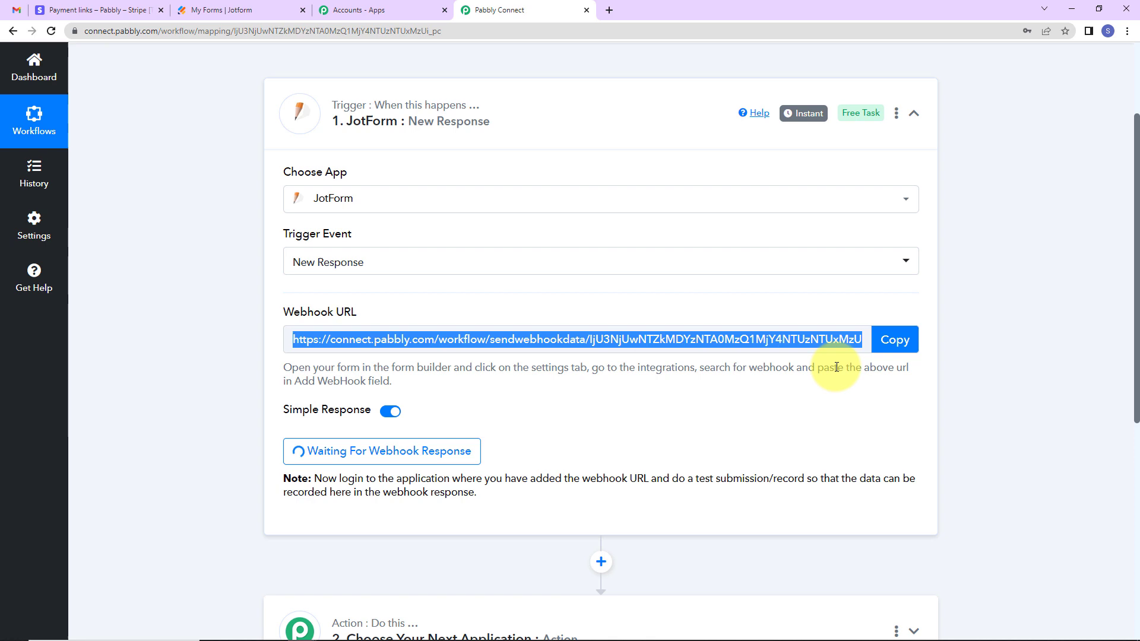
# Step: Open the Spoken English Course Notes form for editing in Jotform
pyautogui.click(270, 9)
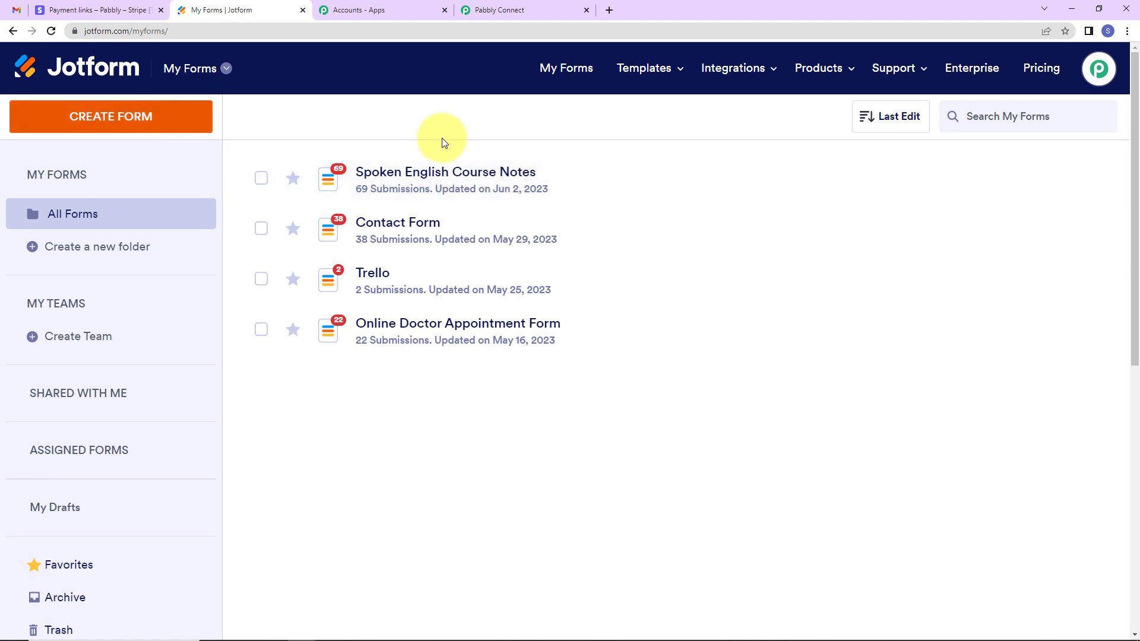
pyautogui.click(945, 181)
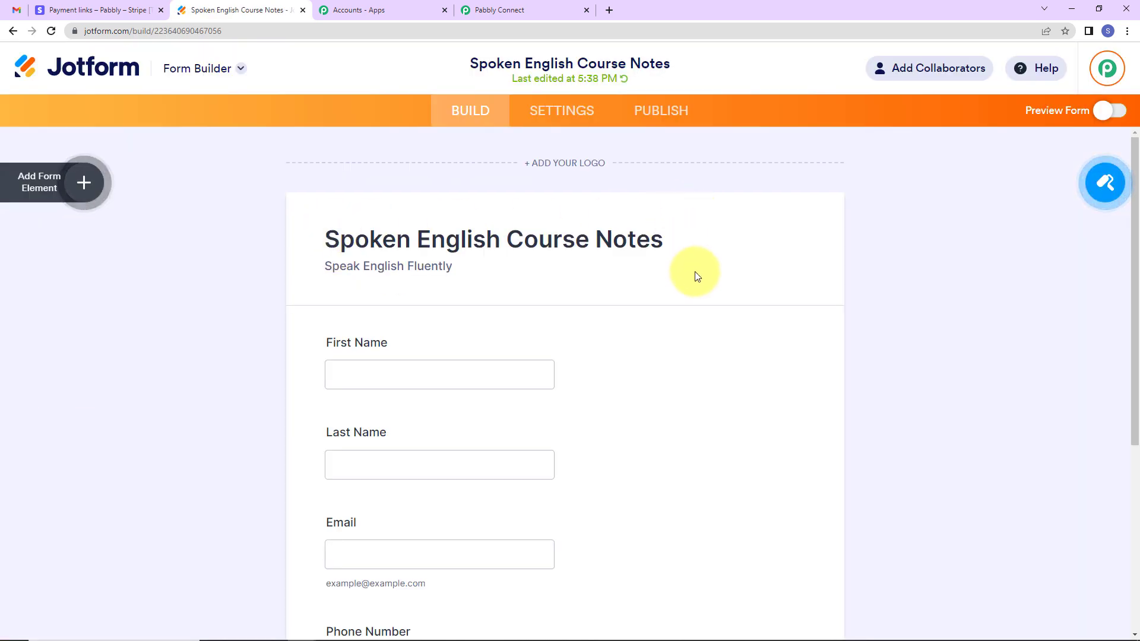
pyautogui.scroll(-3, 697, 328)
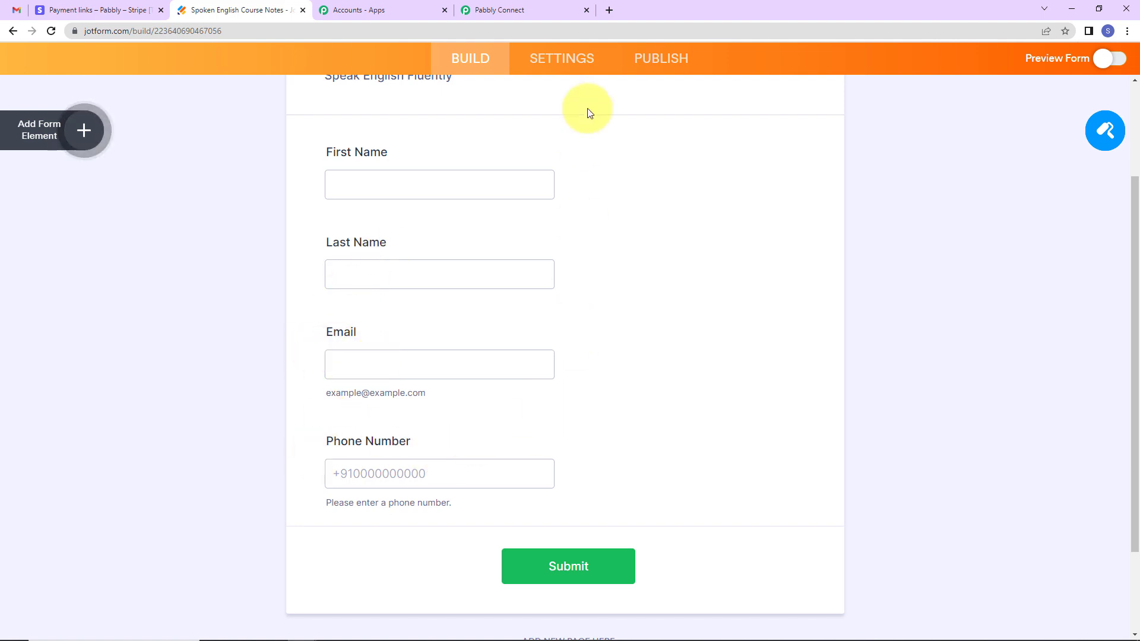
# Step: Find the WebHooks integration under the form's Settings > Integrations by searching 'web'
pyautogui.click(563, 59)
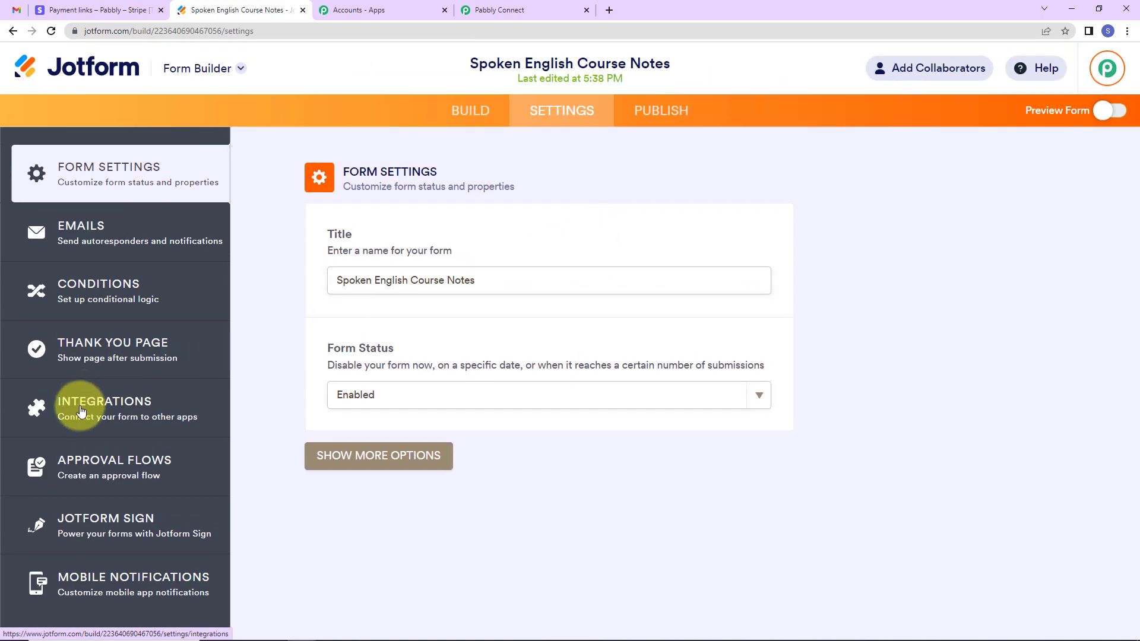
pyautogui.click(181, 403)
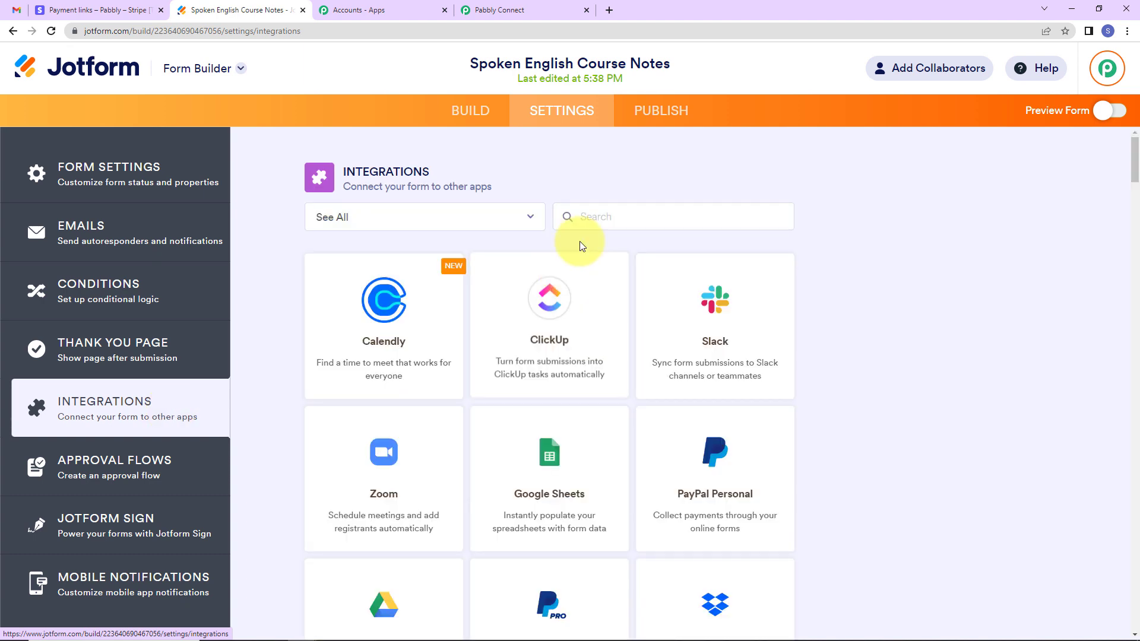
pyautogui.click(605, 209)
pyautogui.write('web')
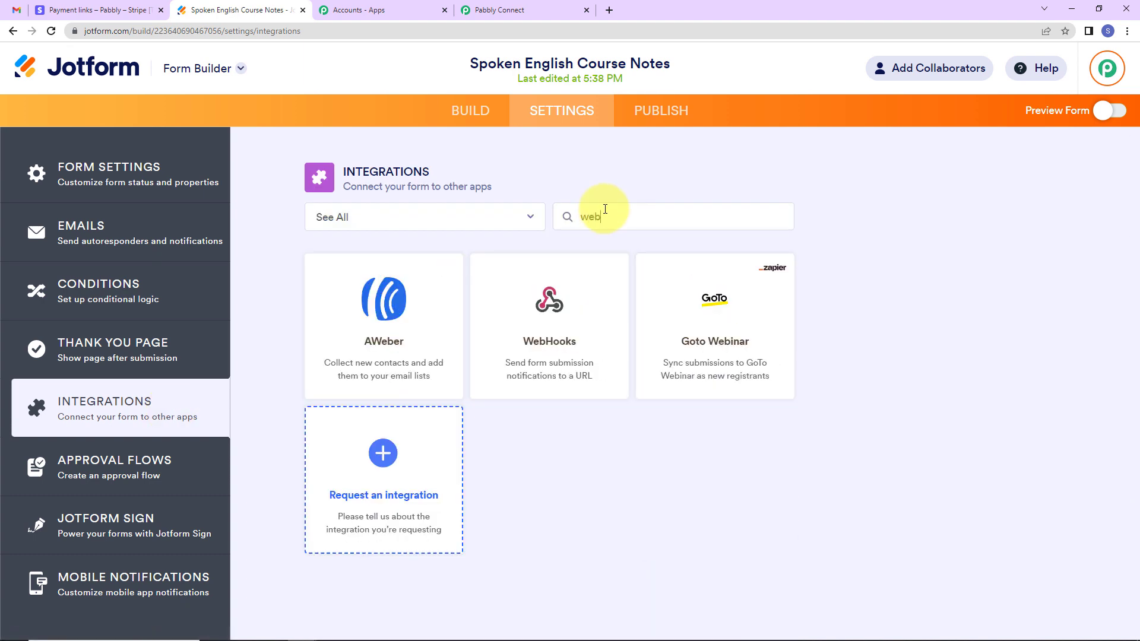
pyautogui.click(545, 342)
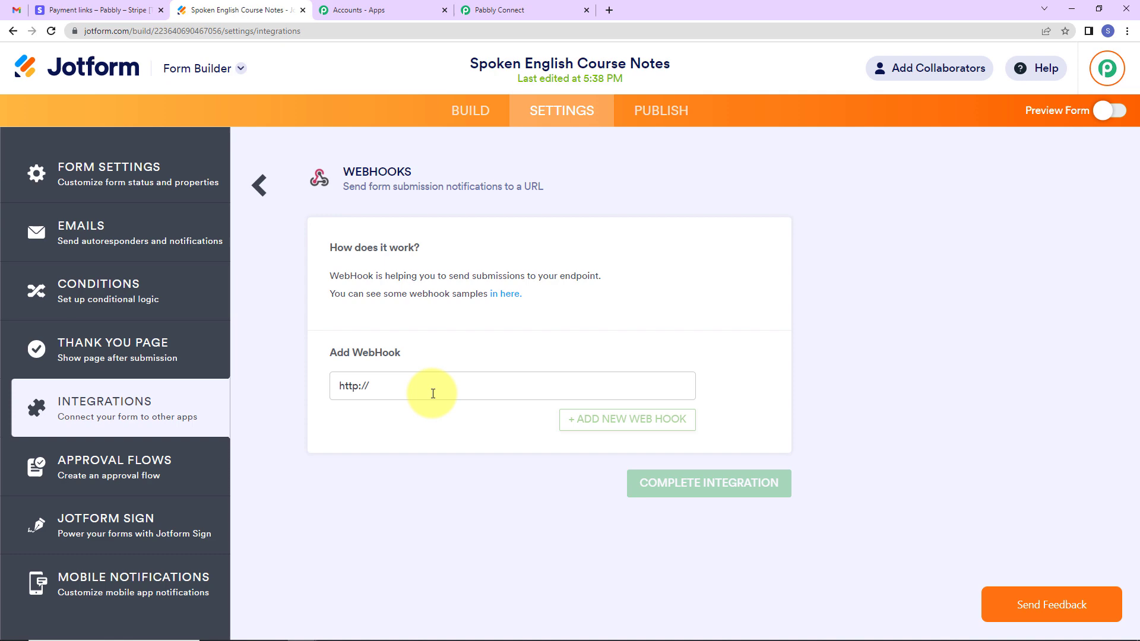
# Step: Copy the Pabbly webhook URL and paste it into Jotform's webhook field, replacing the placeholder
pyautogui.click(534, 10)
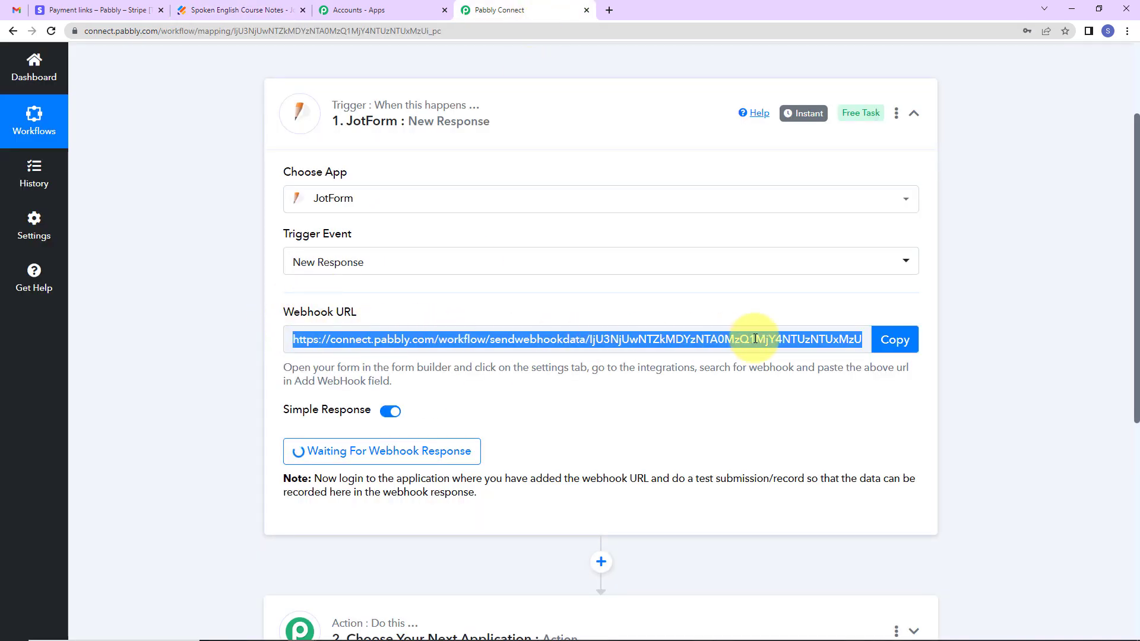
pyautogui.click(913, 338)
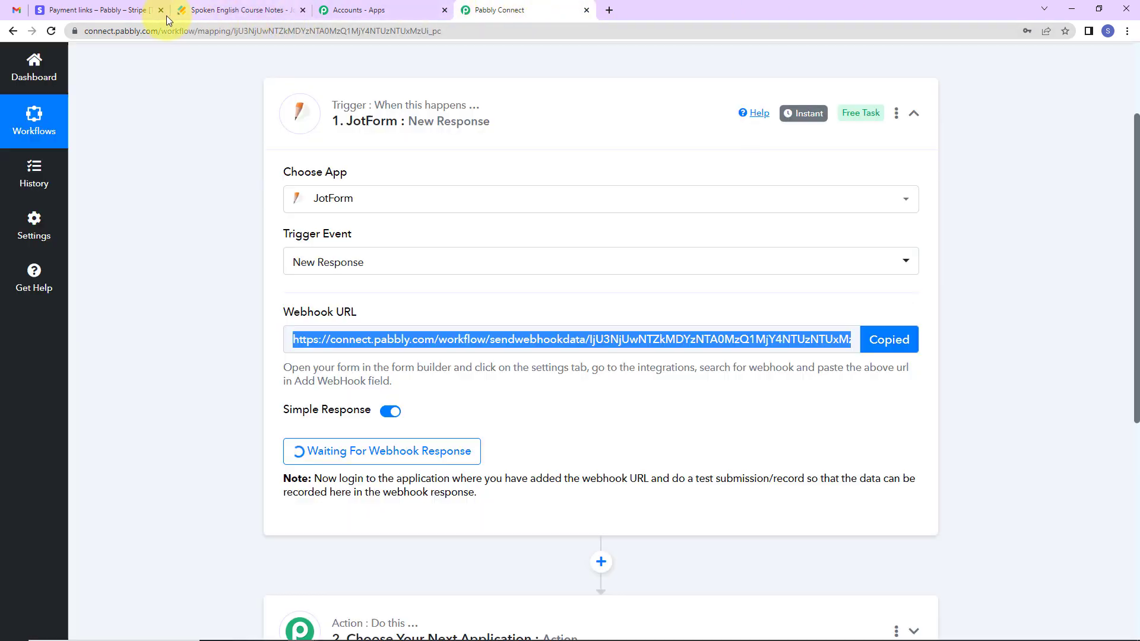
pyautogui.click(232, 10)
pyautogui.click(364, 387)
pyautogui.hotkey('ctrl', 'a')
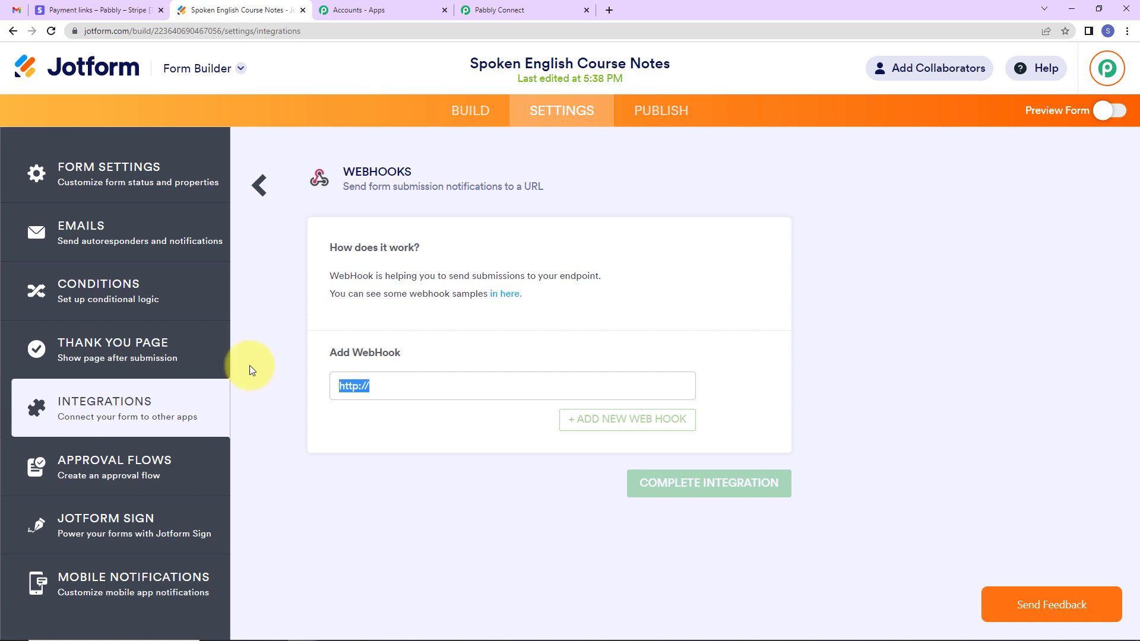
pyautogui.press('BackSpace')
pyautogui.hotkey('ctrl', 'v')
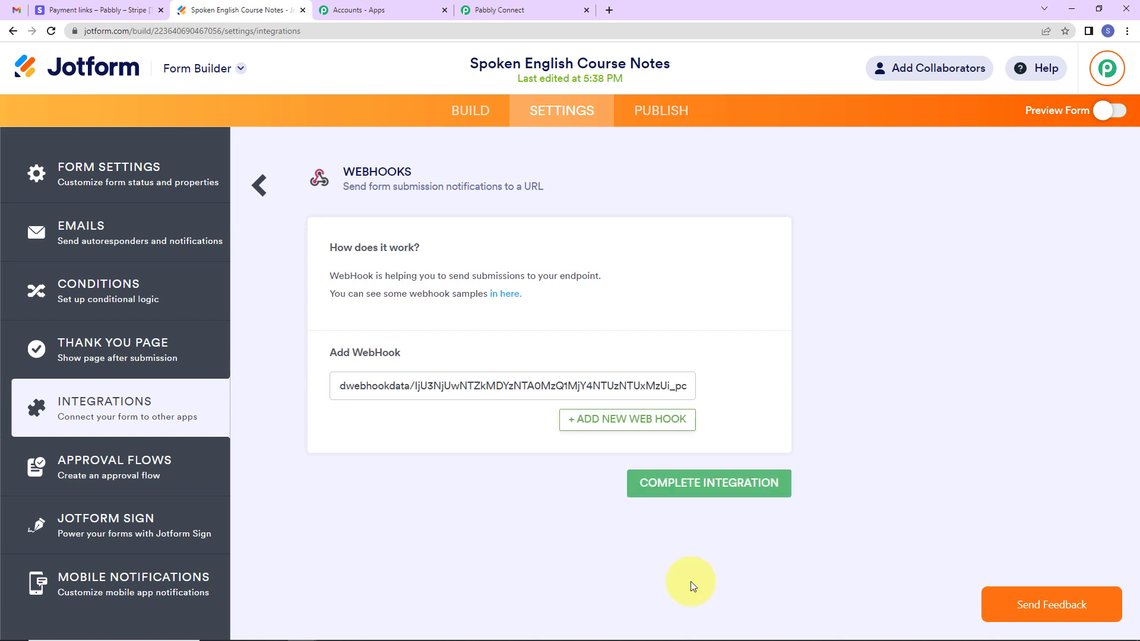
# Step: Complete the WebHooks integration and return to the Pabbly workflow awaiting a response
pyautogui.click(677, 487)
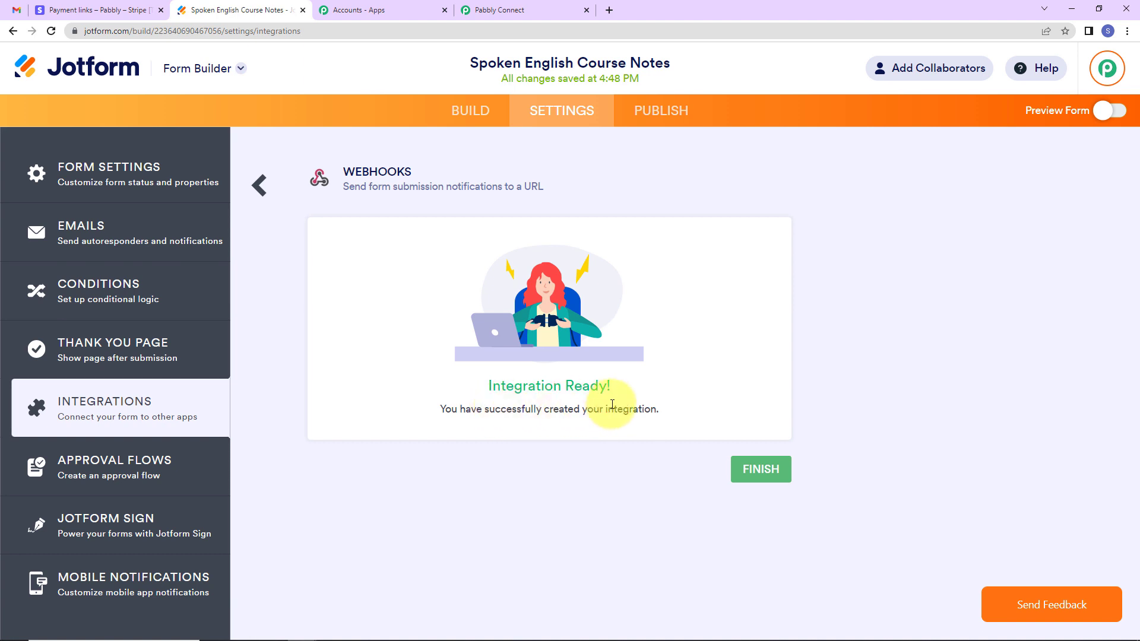
pyautogui.click(760, 468)
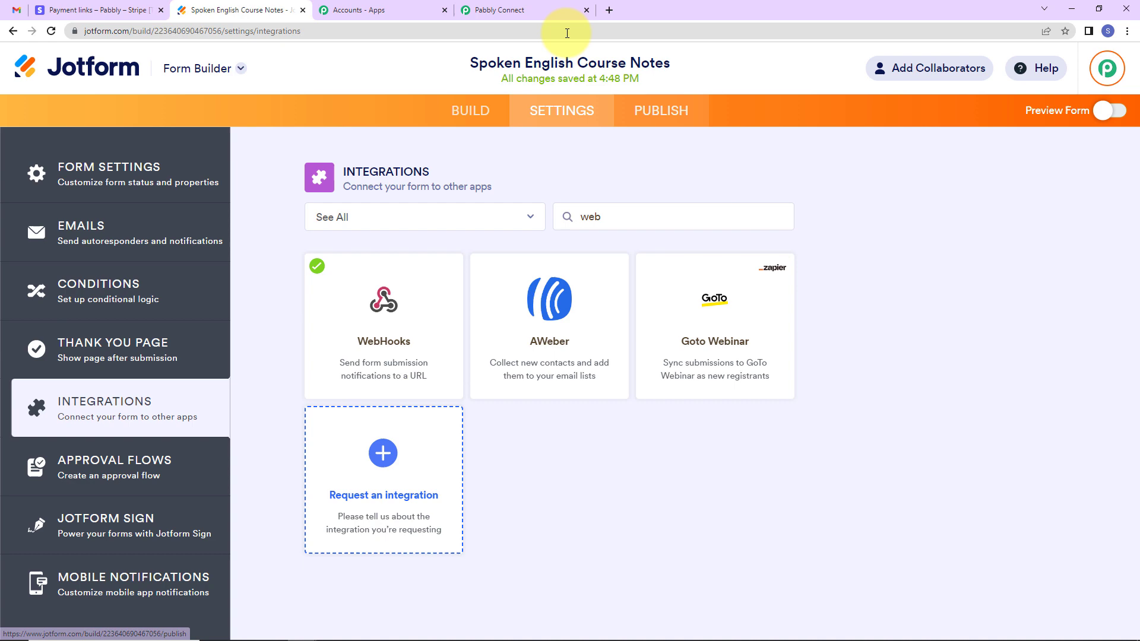
pyautogui.click(554, 11)
pyautogui.scroll(-2, 588, 311)
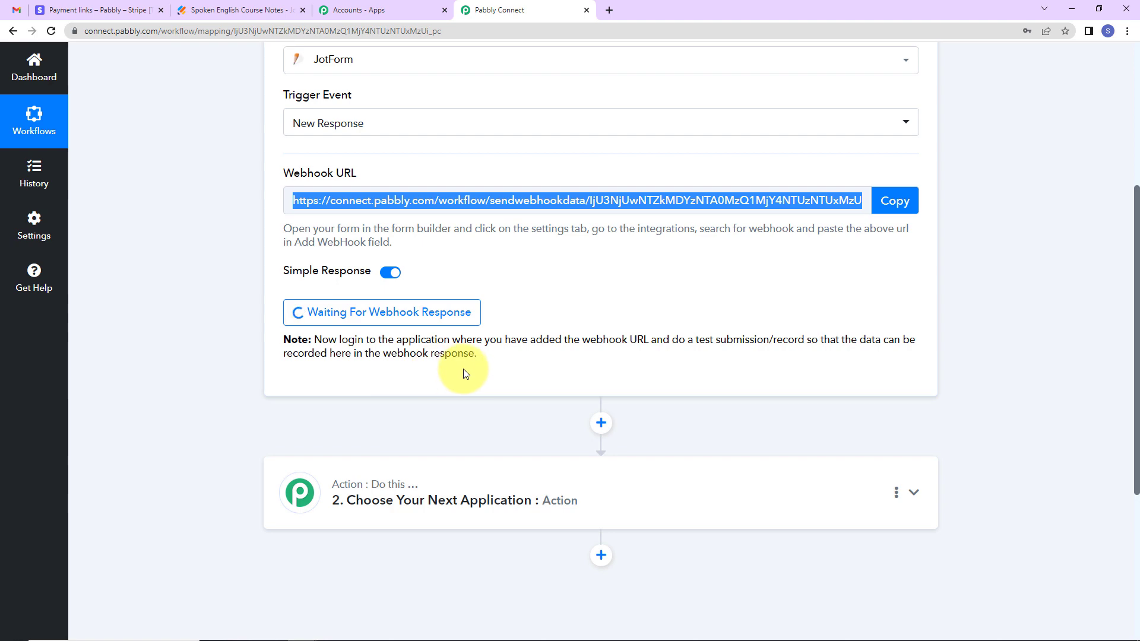
# Step: Open the form's live publish view and autofill it with a saved test contact
pyautogui.click(193, 10)
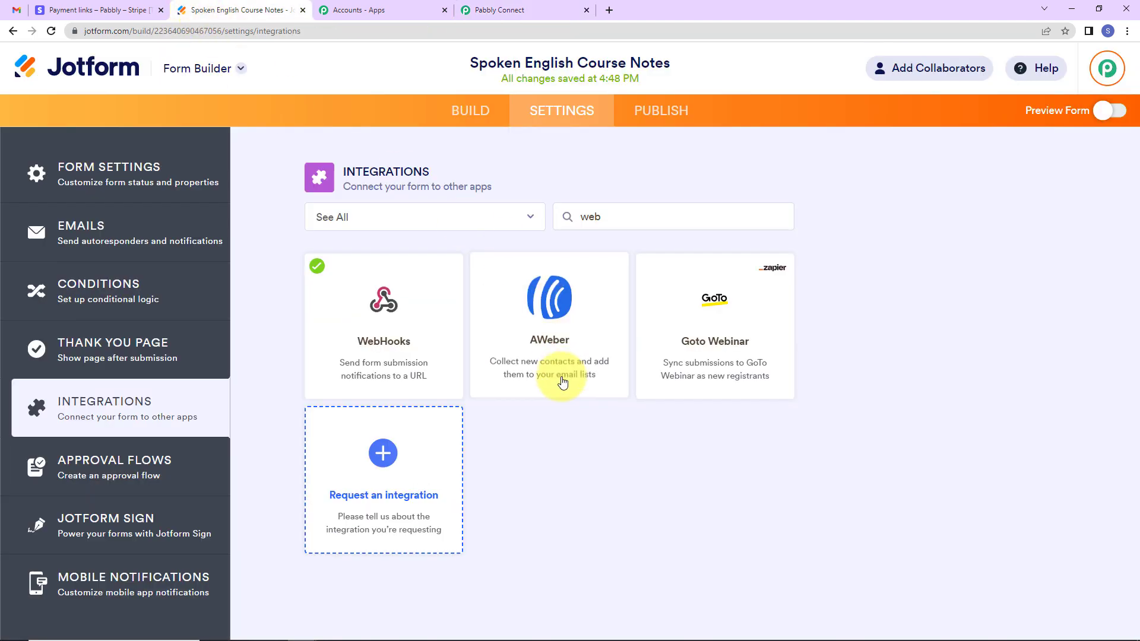
pyautogui.click(648, 111)
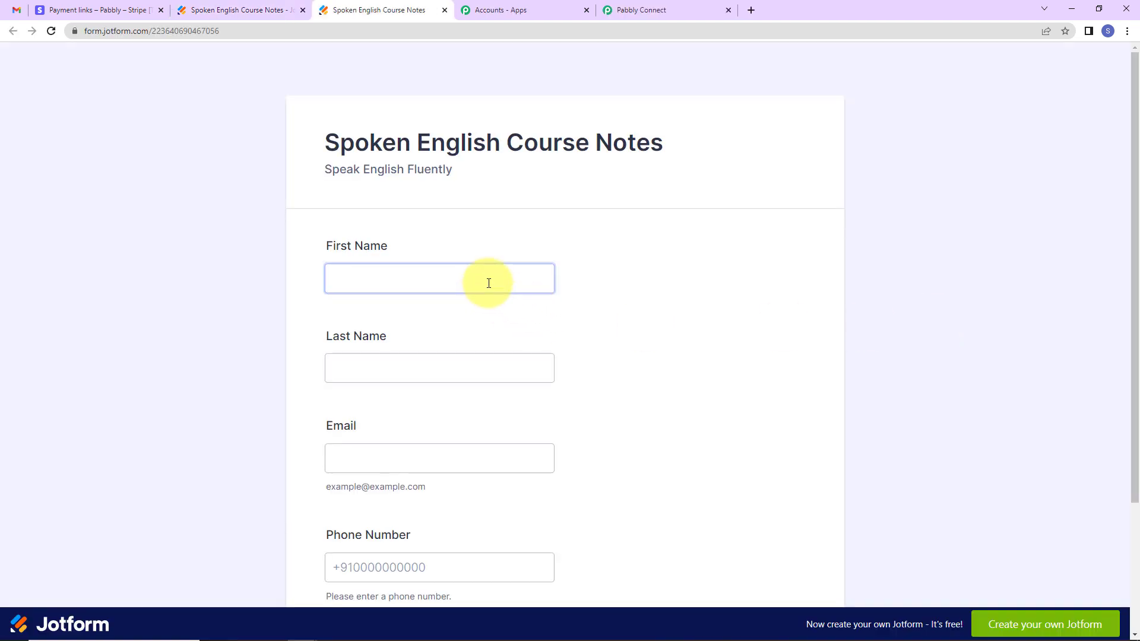
pyautogui.click(489, 283)
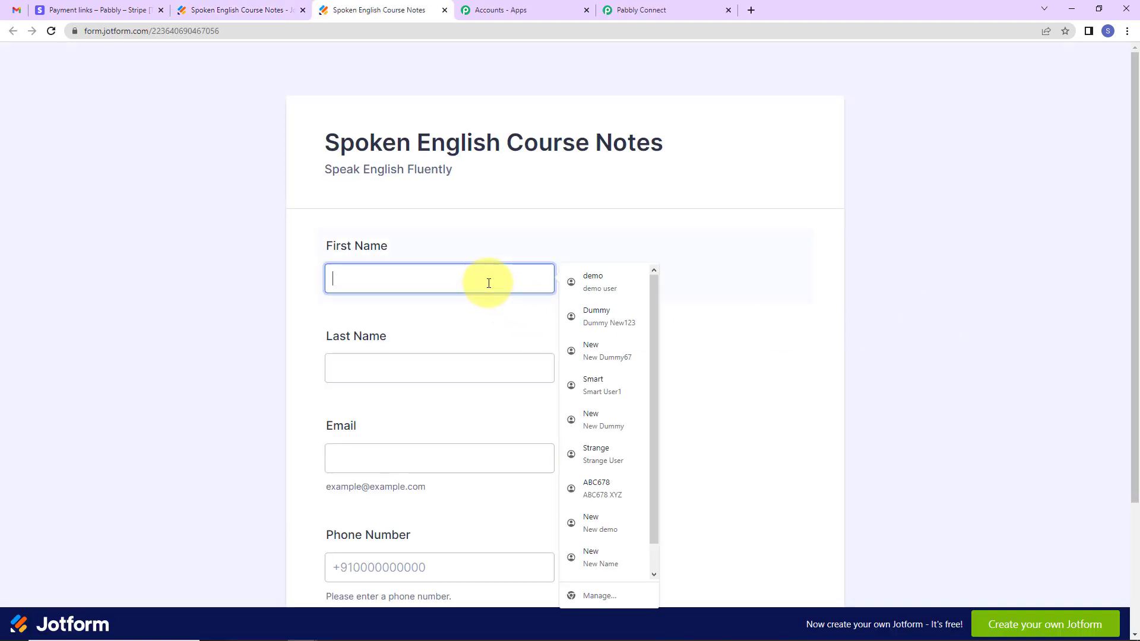
pyautogui.click(590, 382)
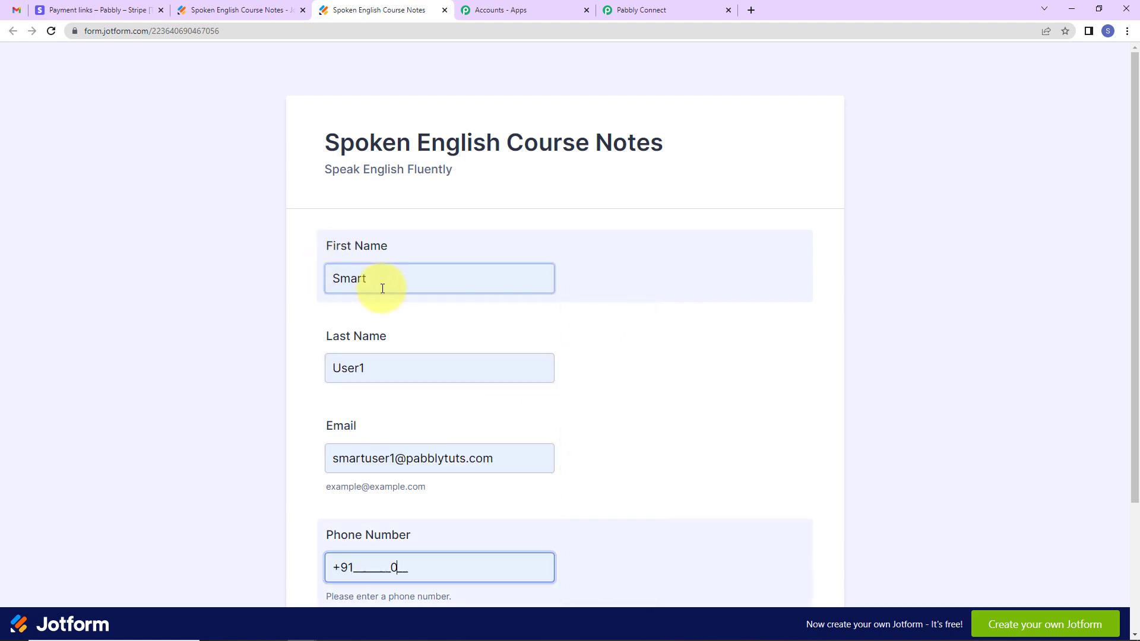
pyautogui.scroll(-3, 464, 435)
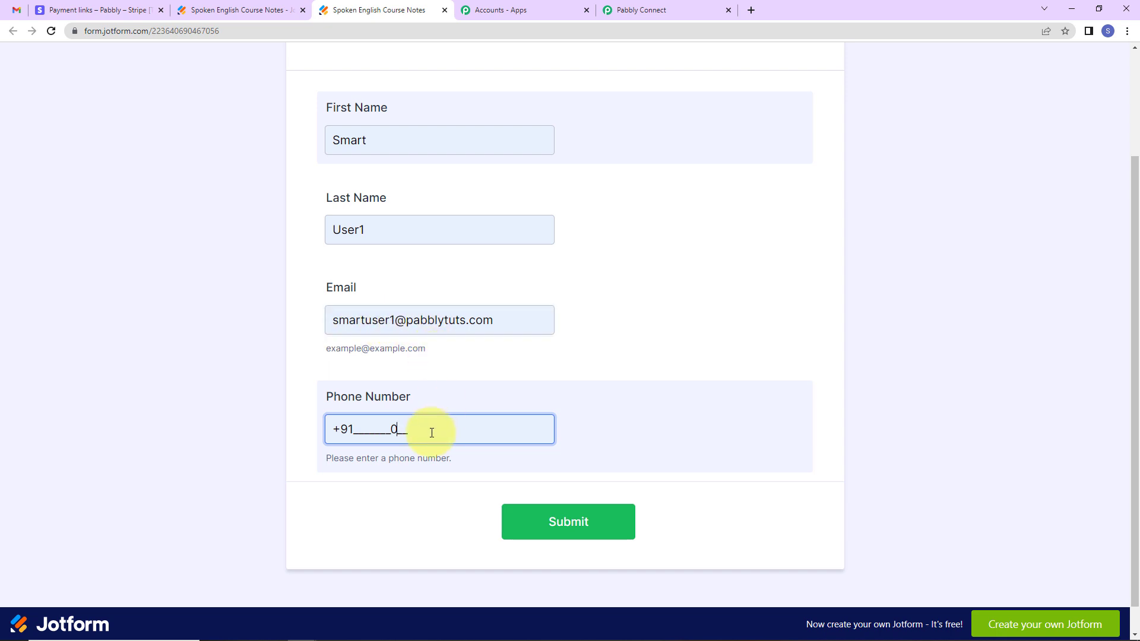
# Step: Correct the phone number digits after +91 and submit the test response
pyautogui.press('BackSpace')
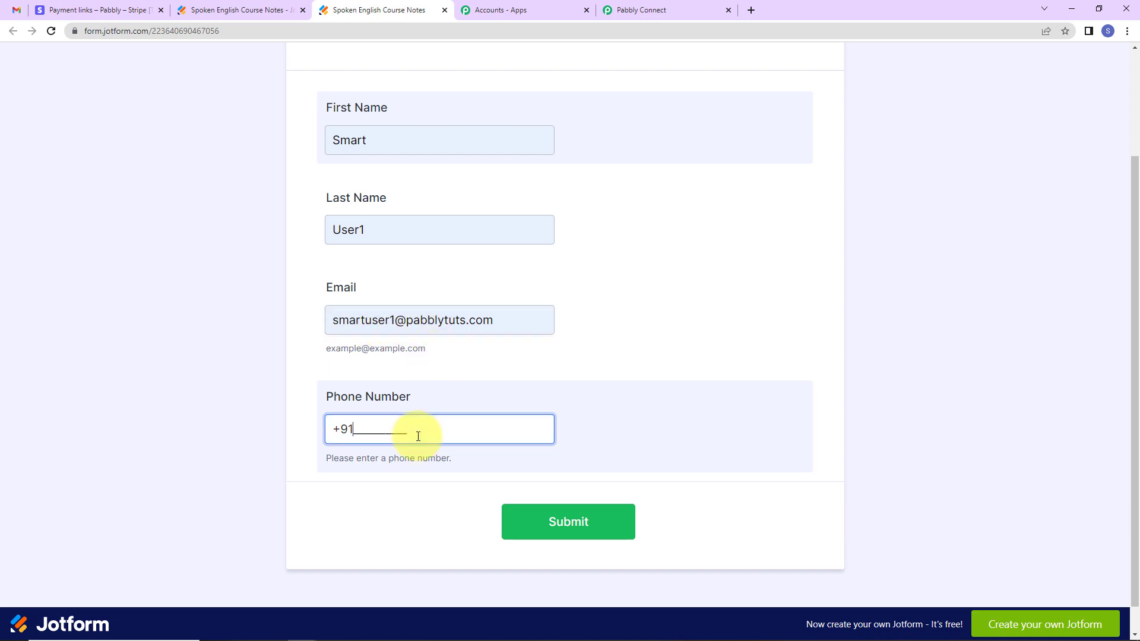
pyautogui.write('9111111111')
pyautogui.click(517, 522)
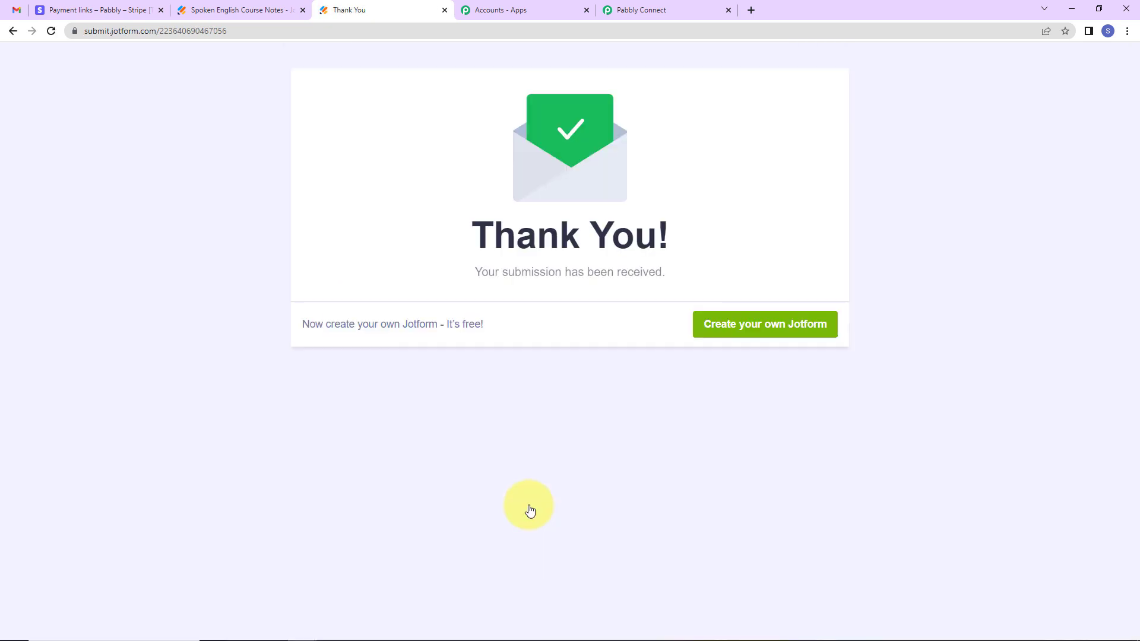
# Step: Scroll through the JotForm trigger's received response showing name, email, phone, form title and form ID
pyautogui.click(644, 12)
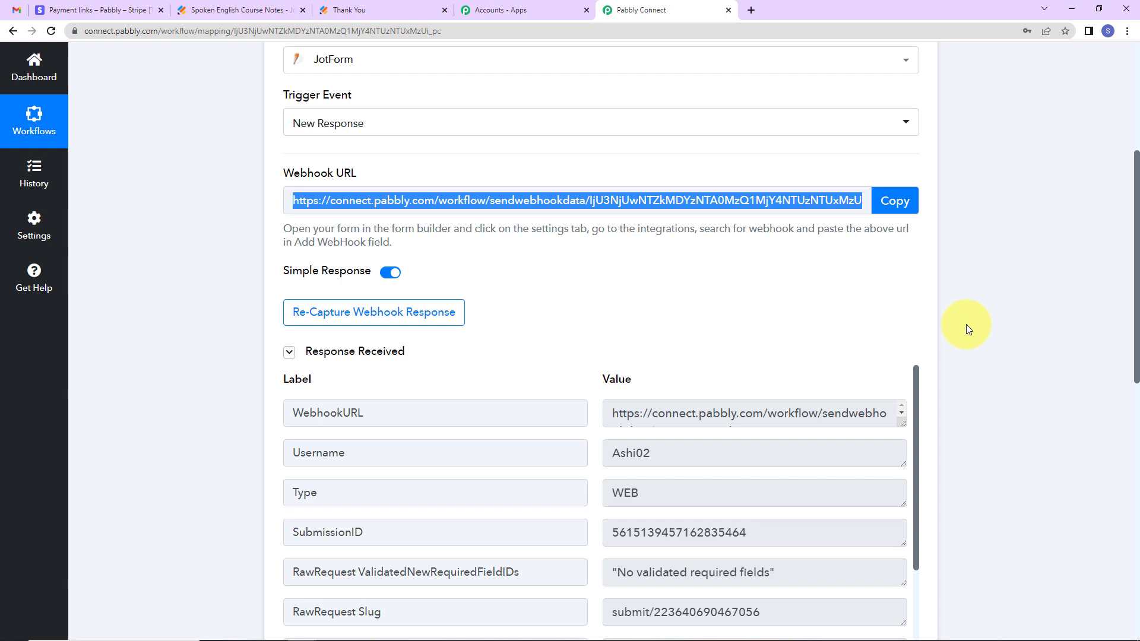
pyautogui.scroll(-2, 1013, 322)
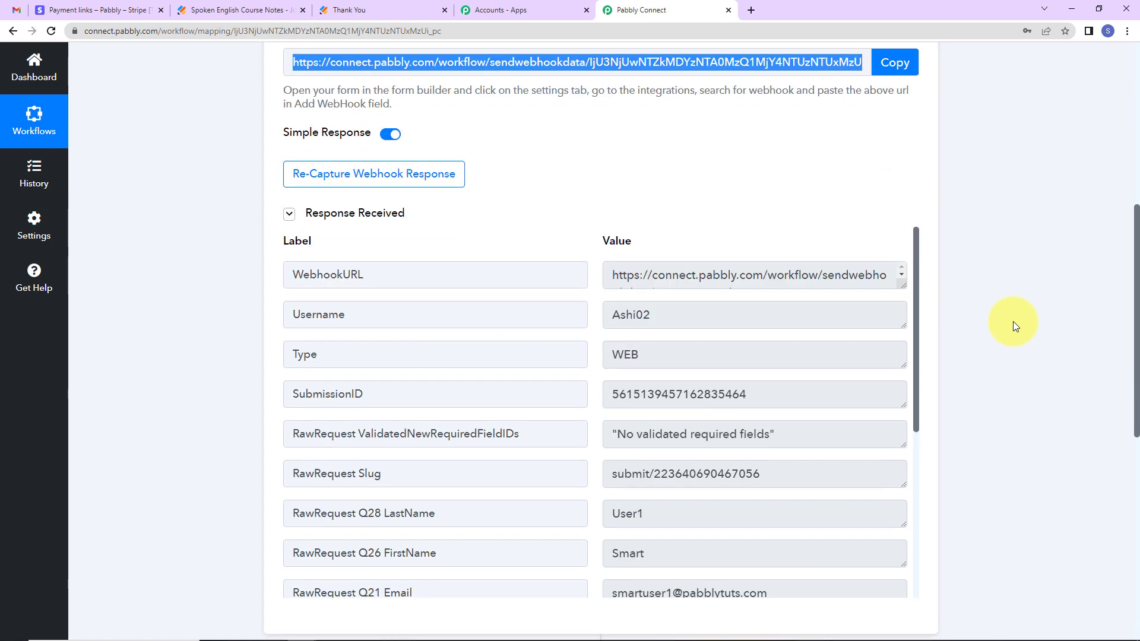
pyautogui.scroll(-3, 1014, 322)
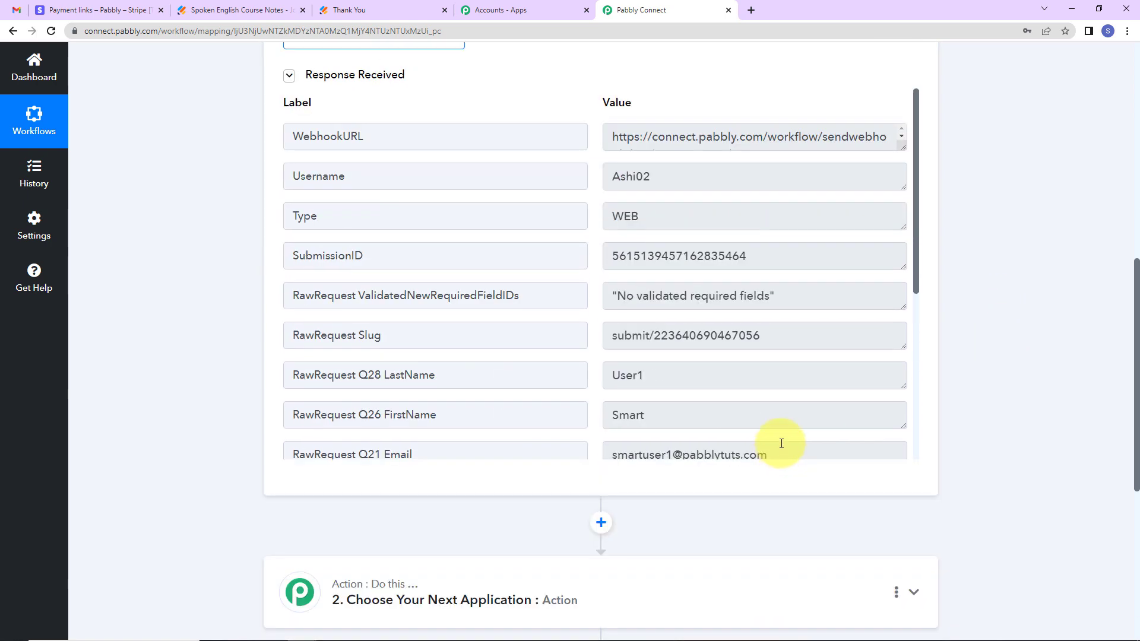
pyautogui.scroll(-3, 745, 343)
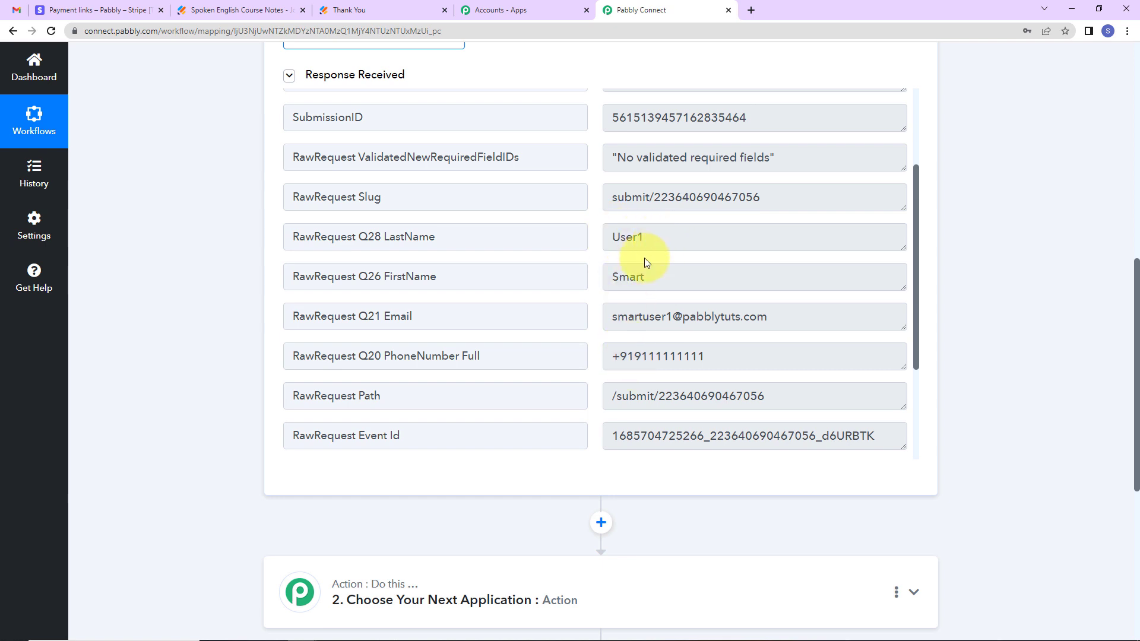
pyautogui.scroll(-3, 703, 354)
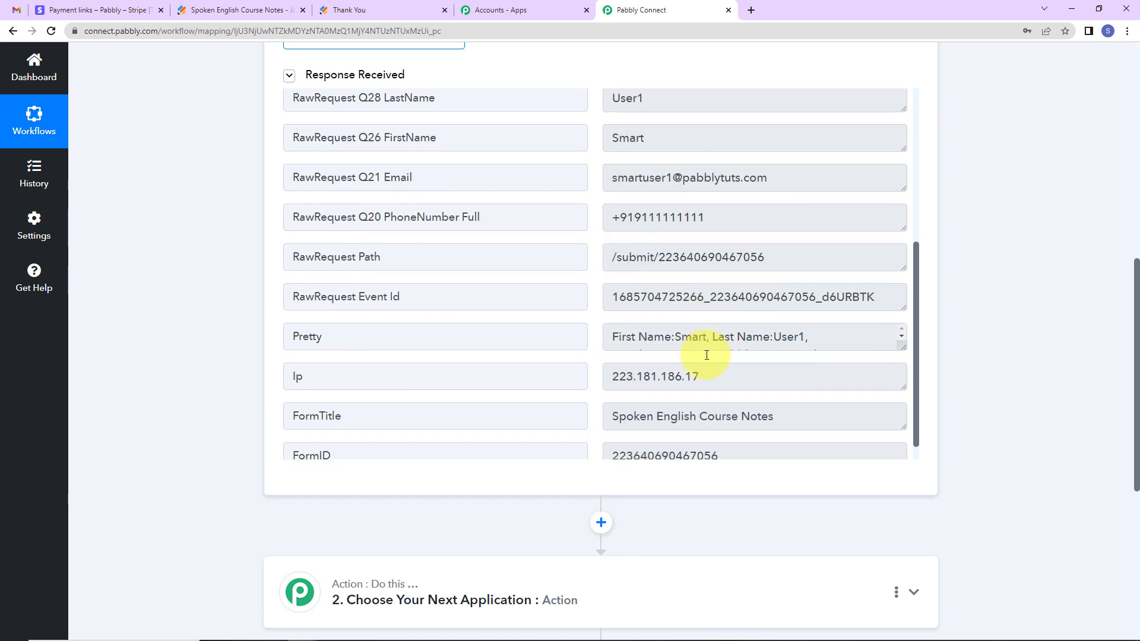
pyautogui.scroll(-1, 753, 354)
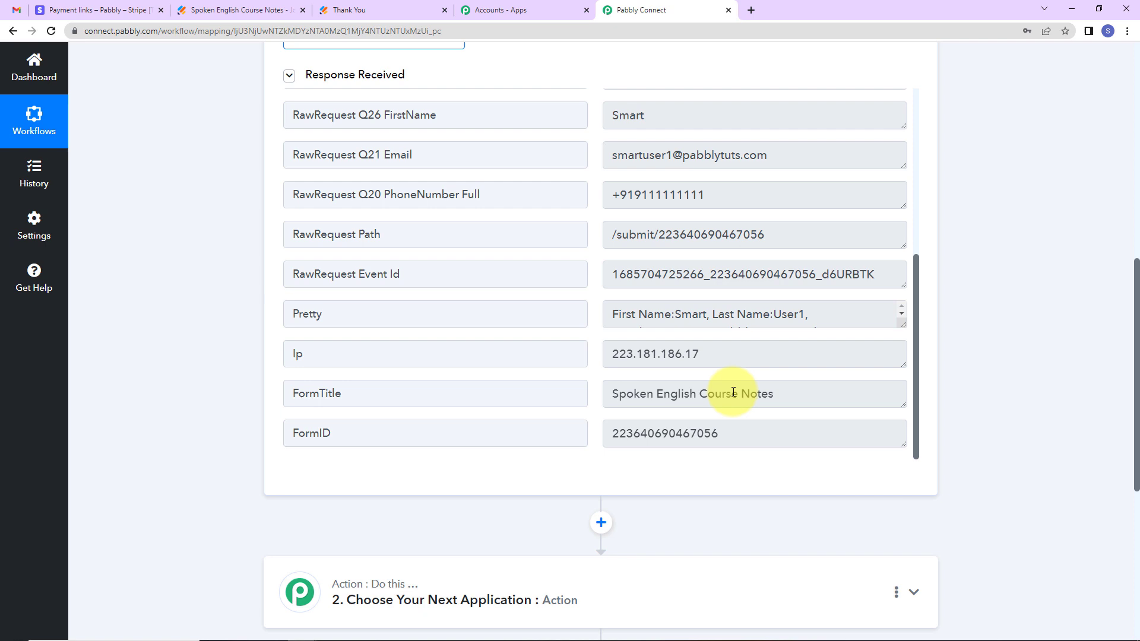
# Step: Set the second step to Gmail's Send Email action
pyautogui.scroll(-5, 985, 301)
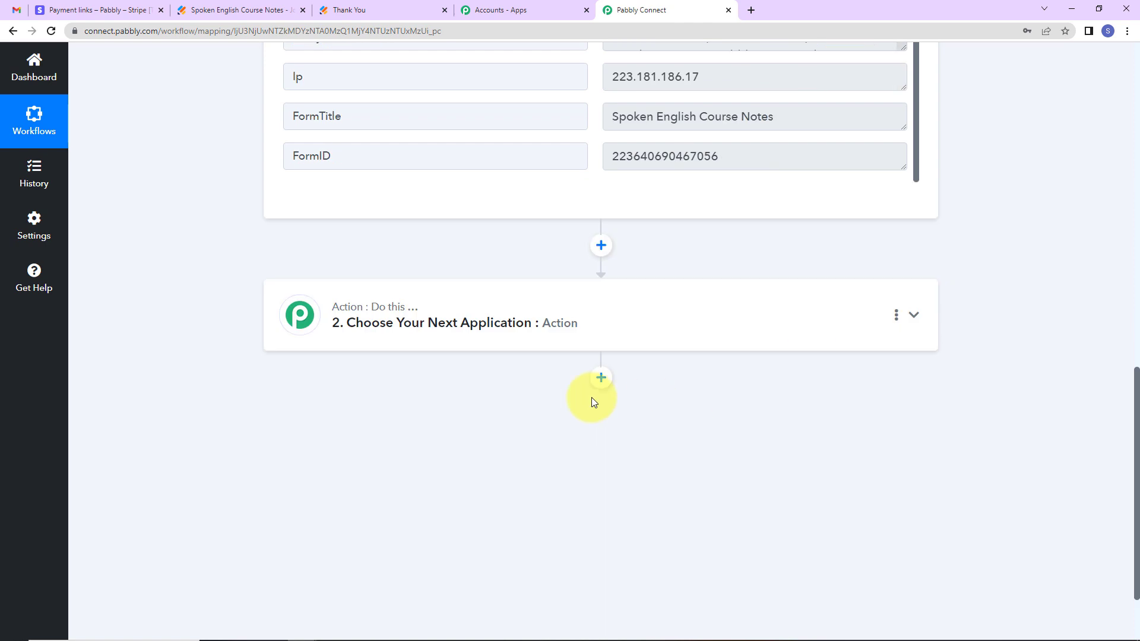
pyautogui.click(479, 351)
pyautogui.click(457, 401)
pyautogui.write('gma')
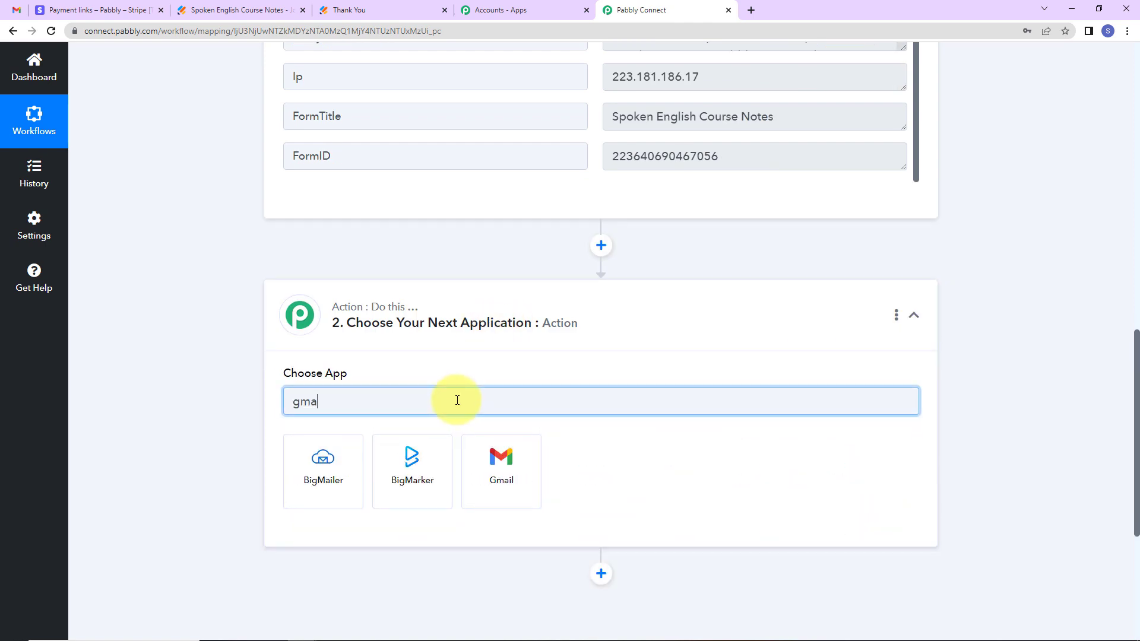
pyautogui.click(516, 471)
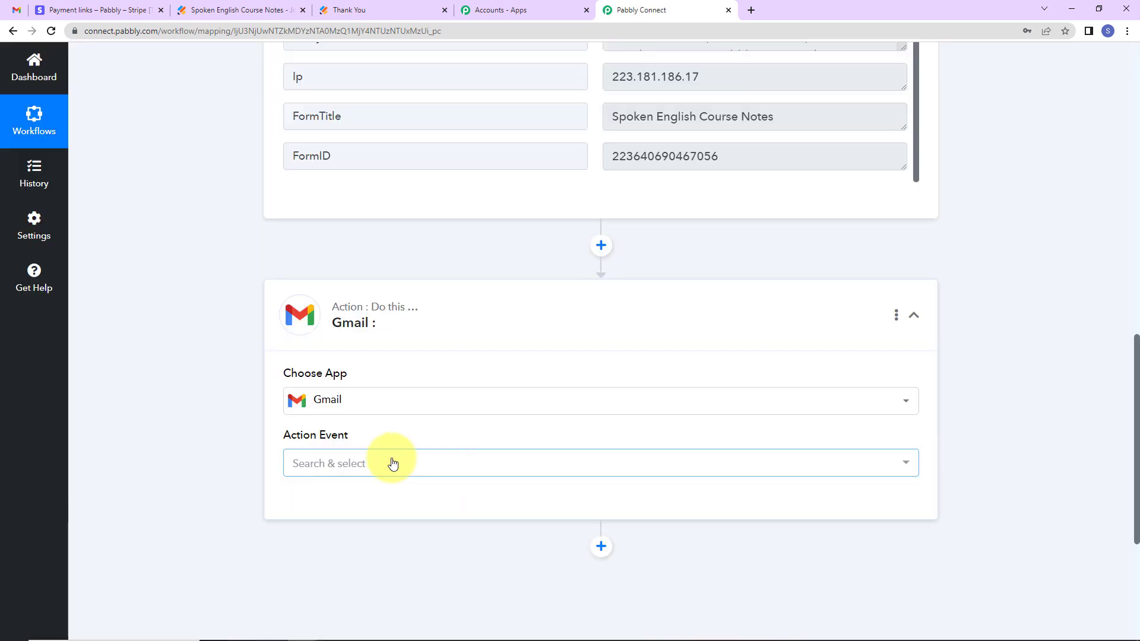
pyautogui.click(389, 464)
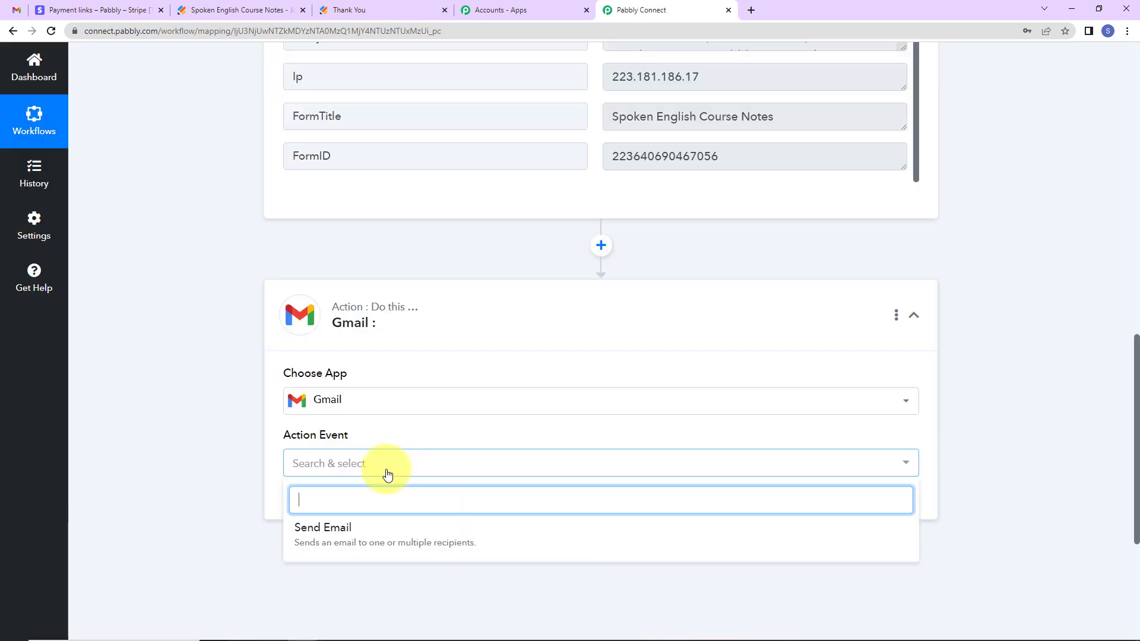
pyautogui.click(352, 533)
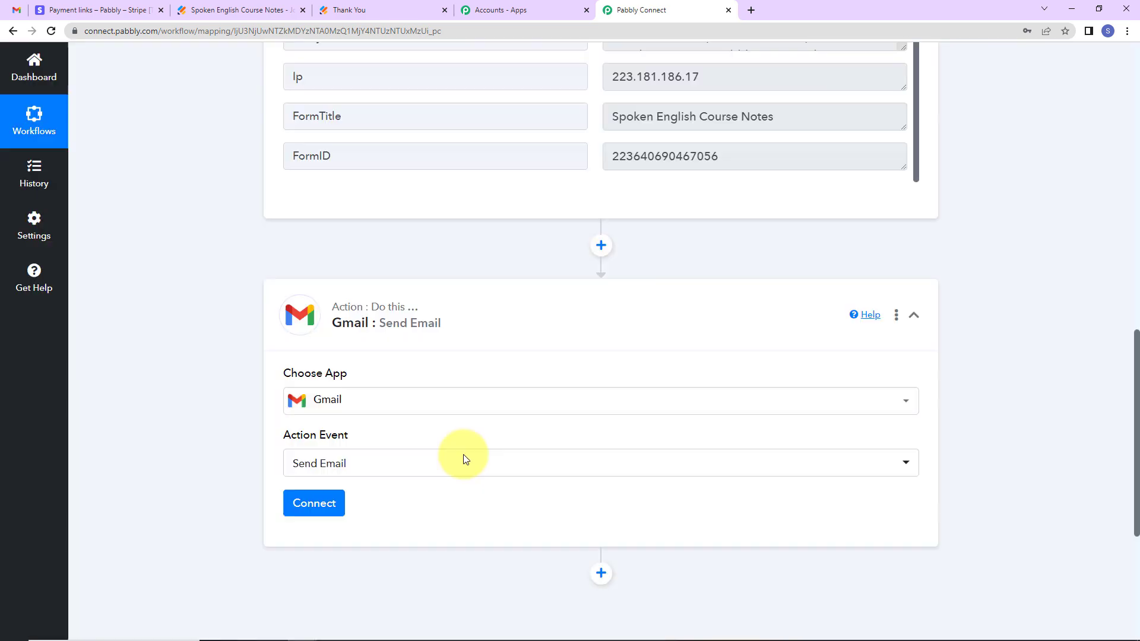
# Step: Add a new Gmail connection and authorize Pabbly Connect on the Google account
pyautogui.click(311, 508)
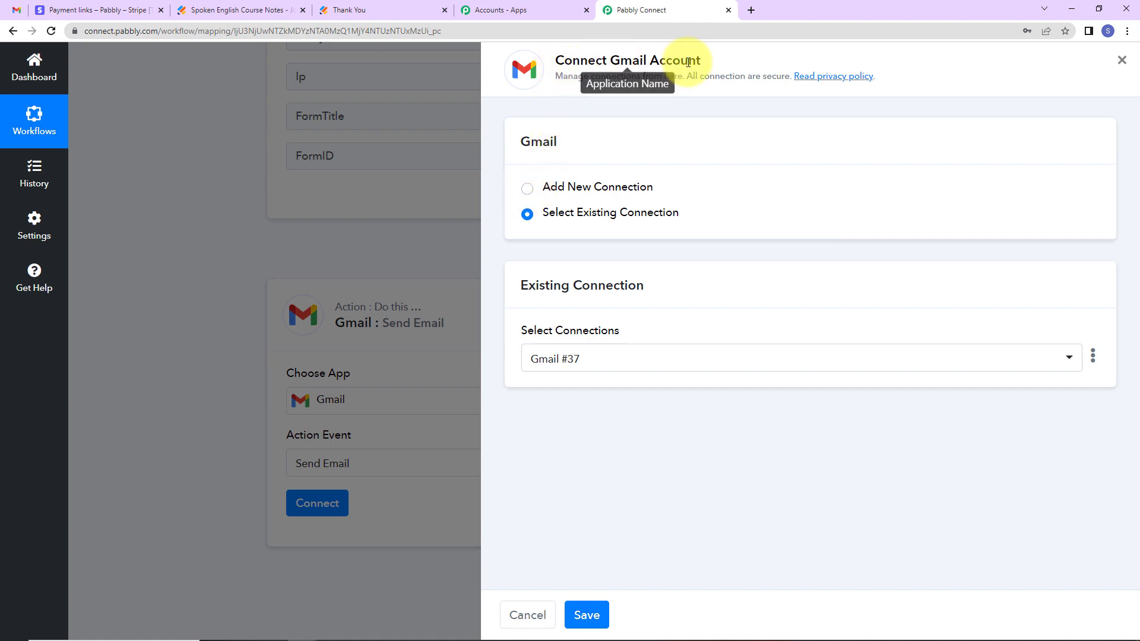
pyautogui.click(527, 188)
pyautogui.click(573, 340)
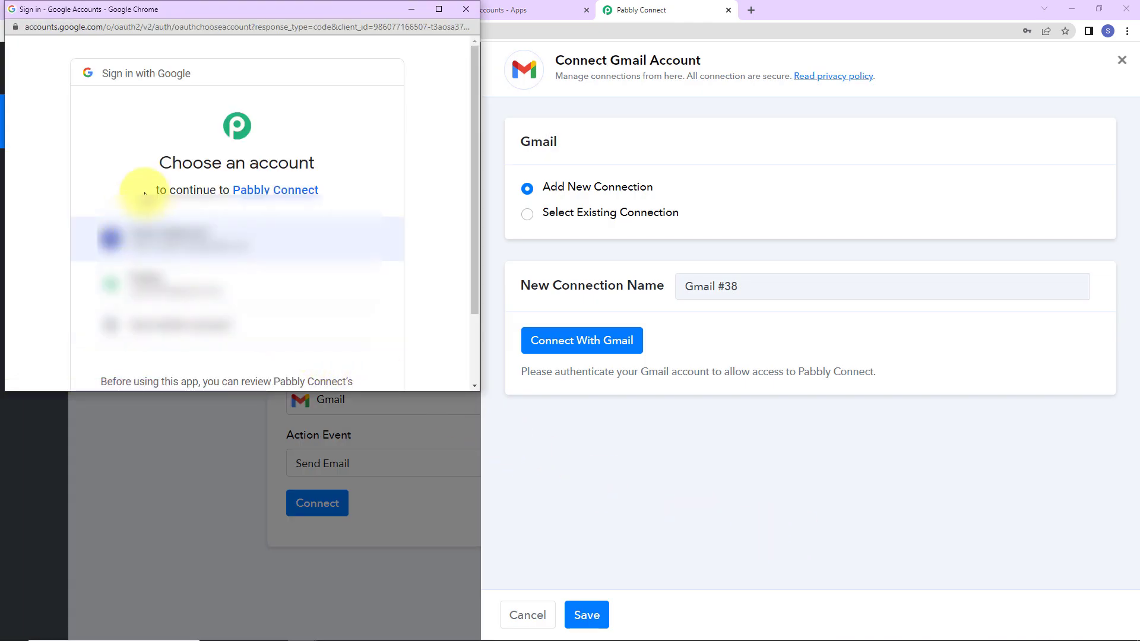
pyautogui.click(220, 265)
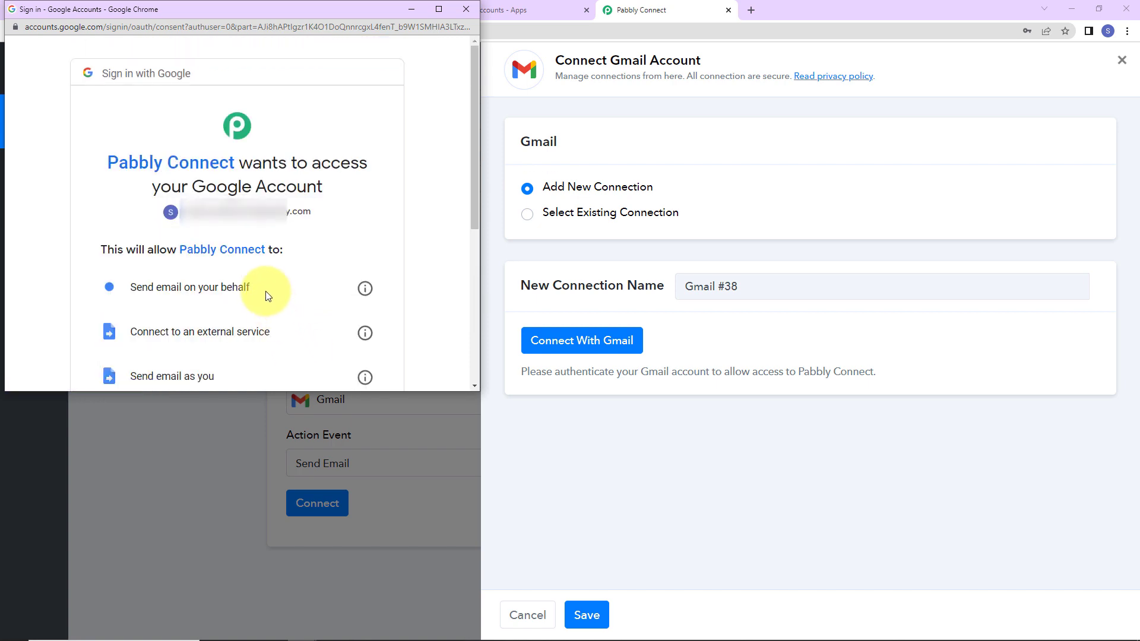
pyautogui.scroll(-5, 267, 296)
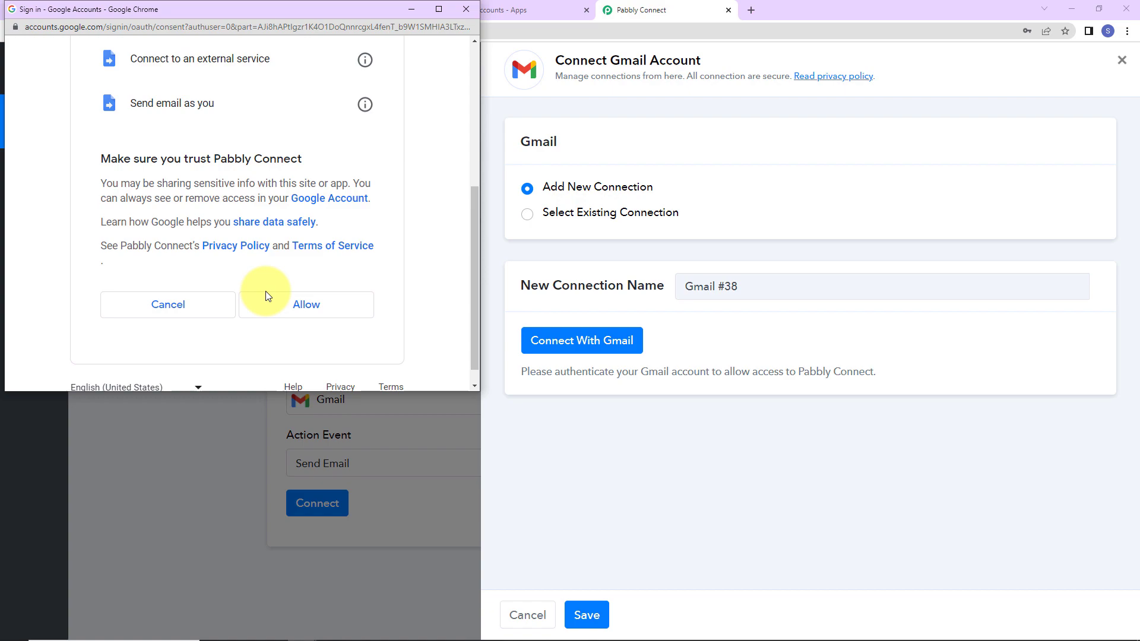
pyautogui.click(301, 289)
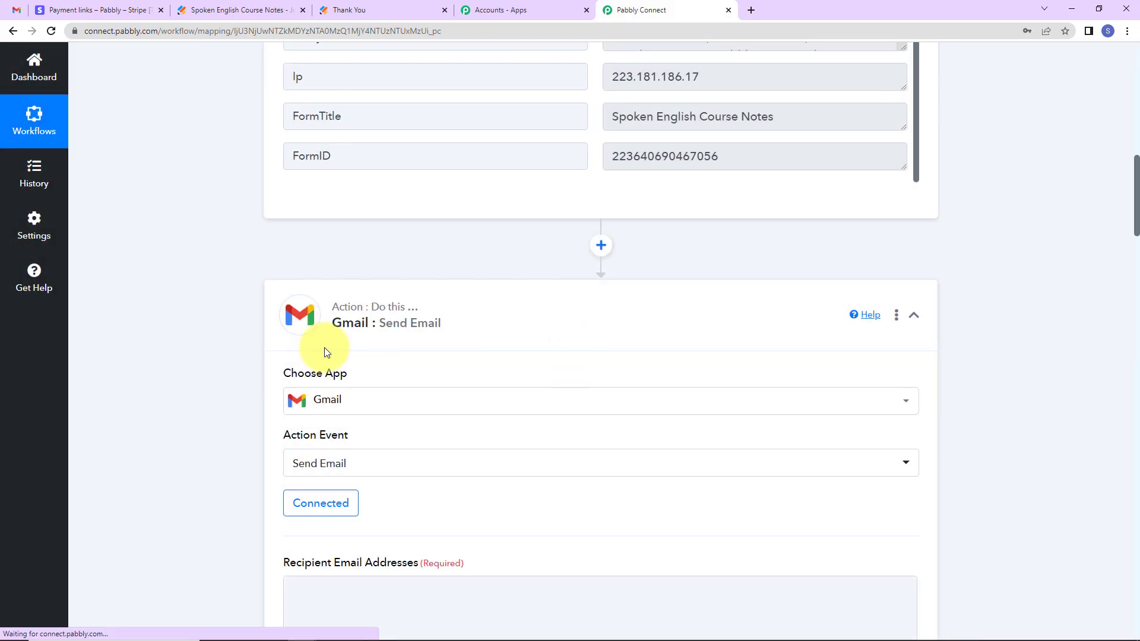
pyautogui.scroll(-7, 484, 367)
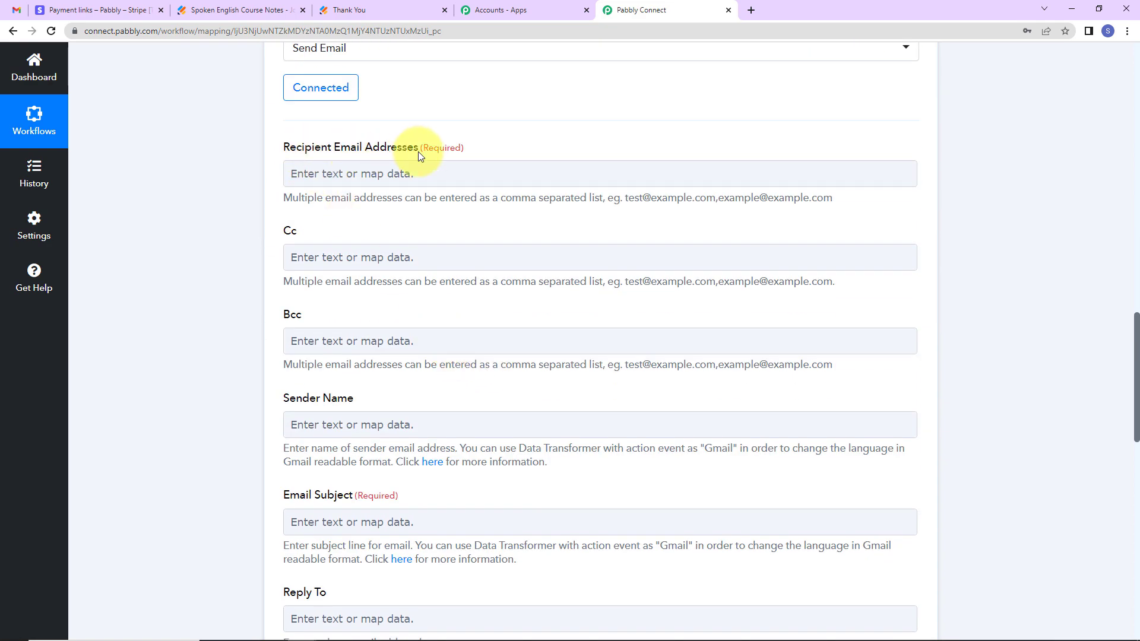
# Step: Map the response's Q21 Email field into Recipient Email Addresses
pyautogui.click(421, 172)
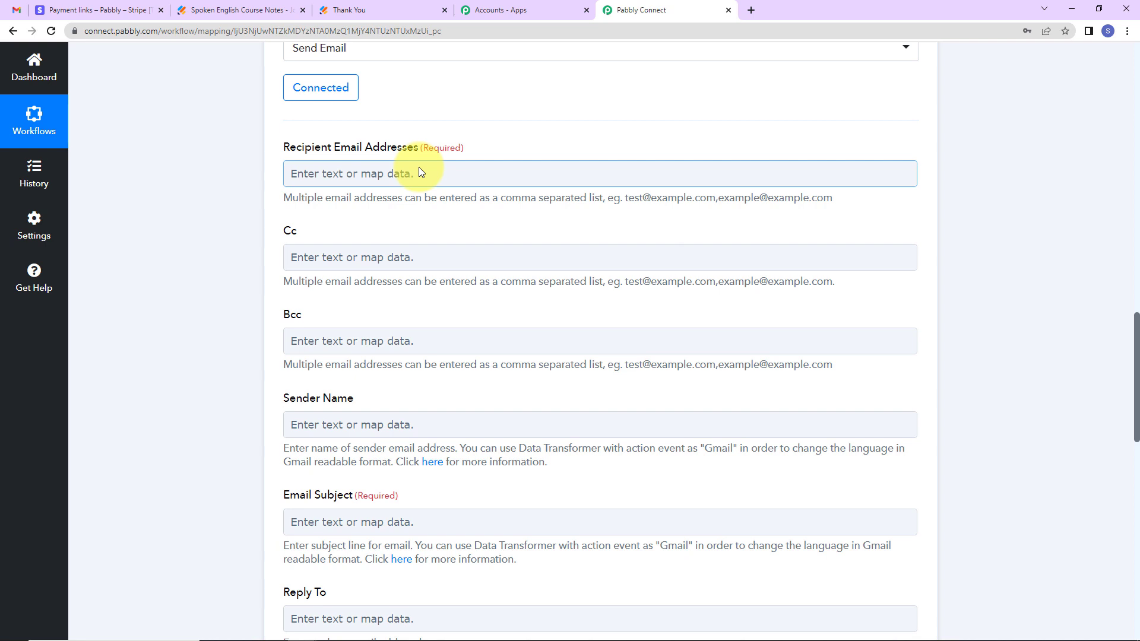
pyautogui.click(420, 170)
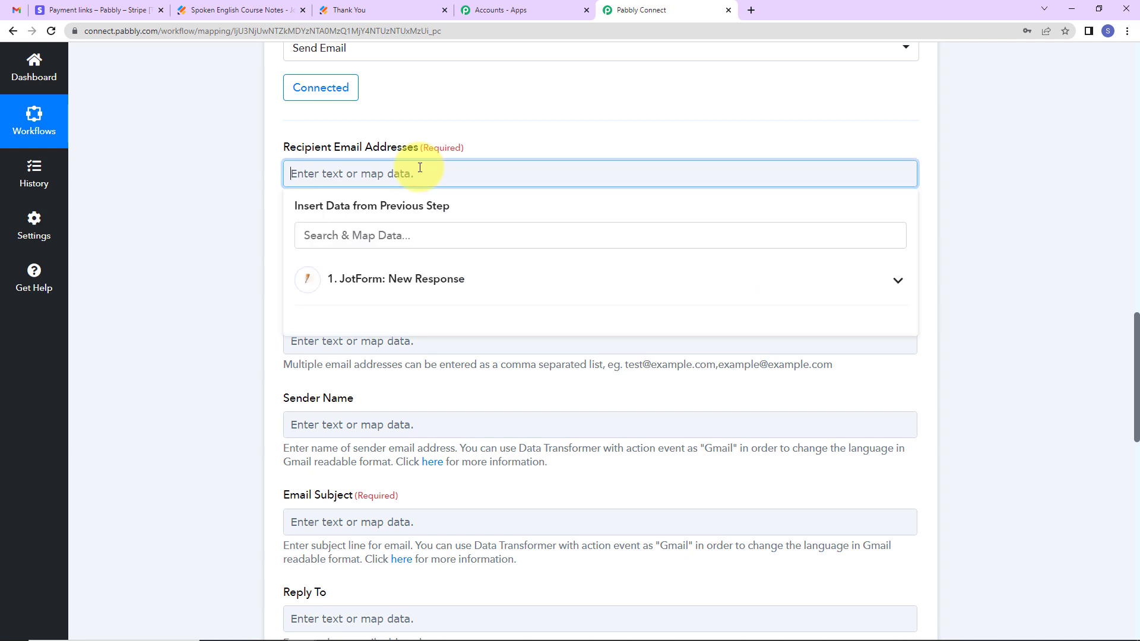
pyautogui.click(415, 285)
pyautogui.scroll(-4, 433, 446)
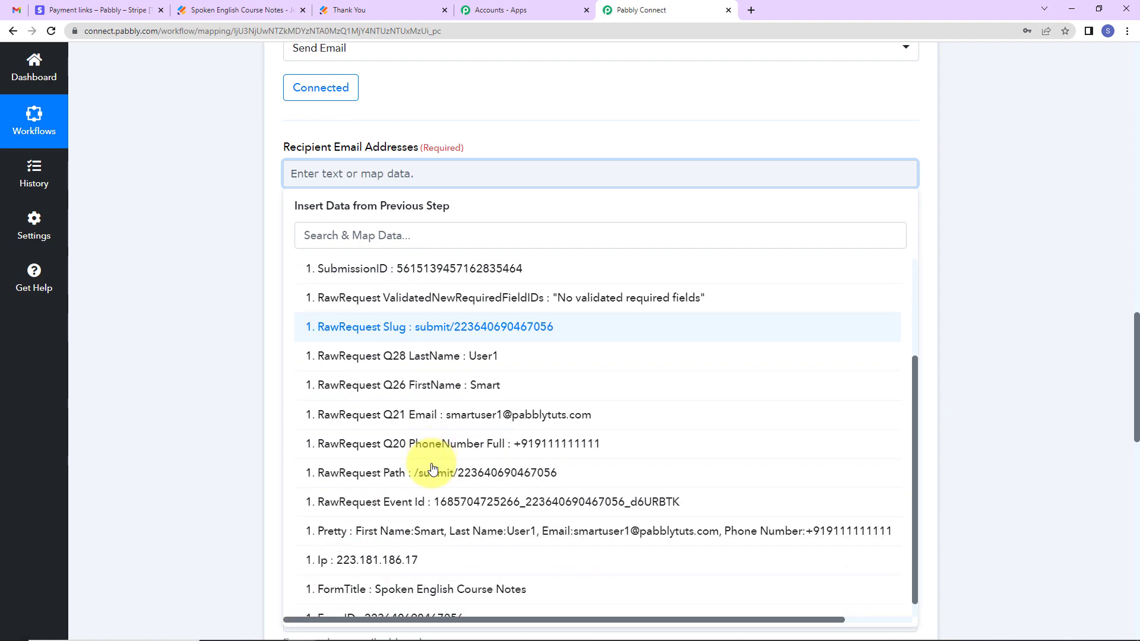
pyautogui.click(437, 415)
pyautogui.click(223, 337)
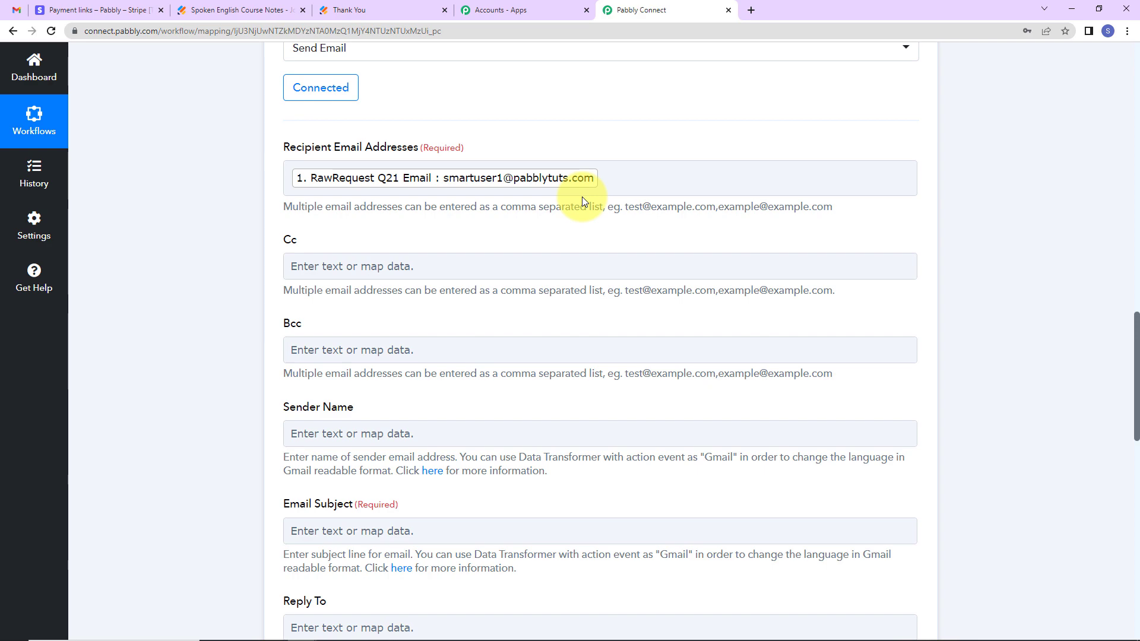
# Step: Enter 'Pabbly Connect' as the Sender Name
pyautogui.scroll(-2, 508, 285)
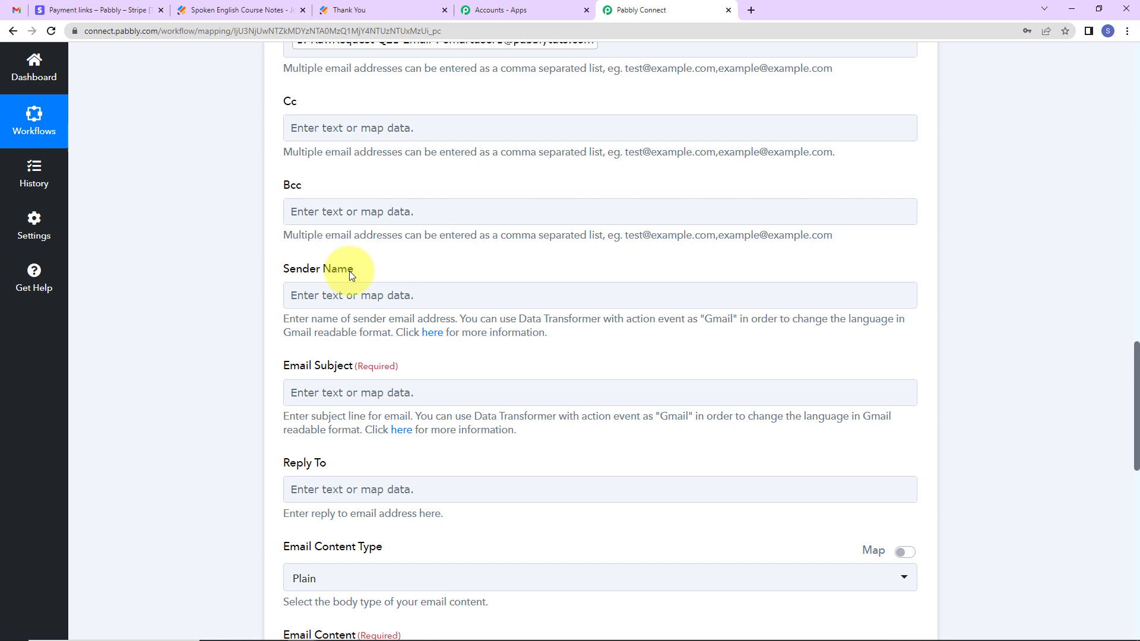
pyautogui.click(353, 295)
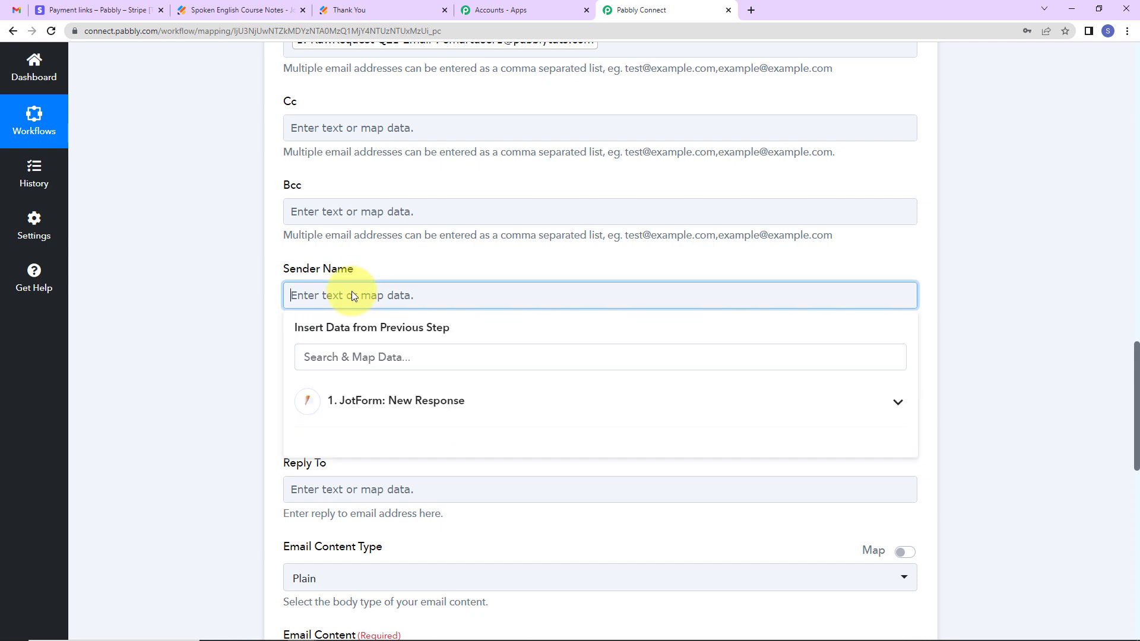
pyautogui.write('Pabbly Connect')
pyautogui.click(250, 280)
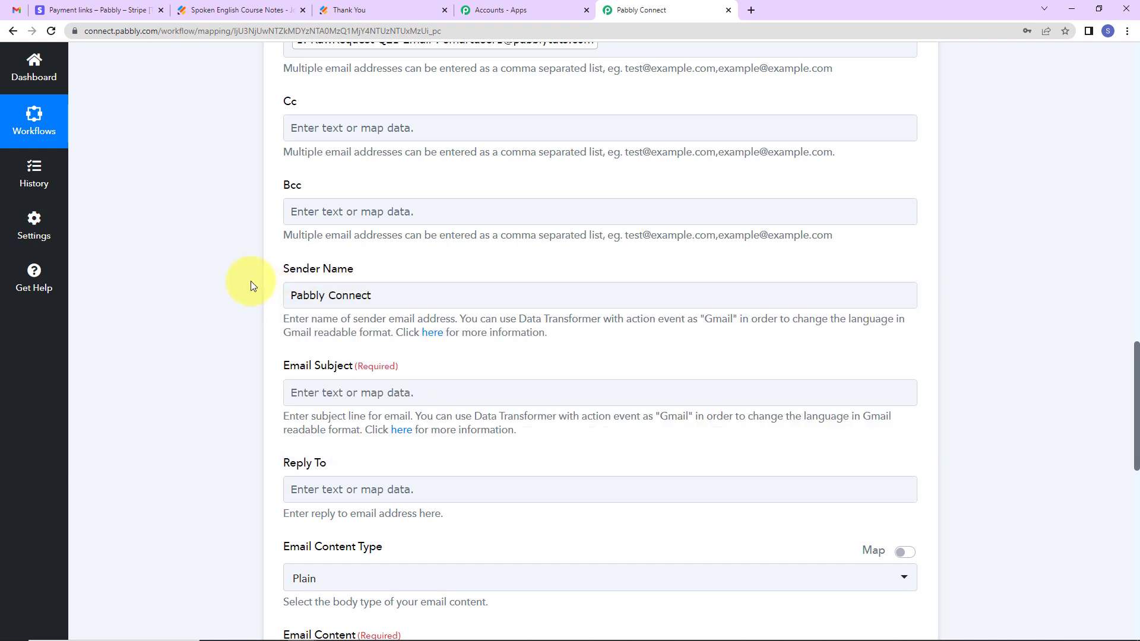
# Step: Switch content type to Html and write the body: 'Dear' plus last name, comma, pasted HTML message
pyautogui.scroll(-2, 309, 386)
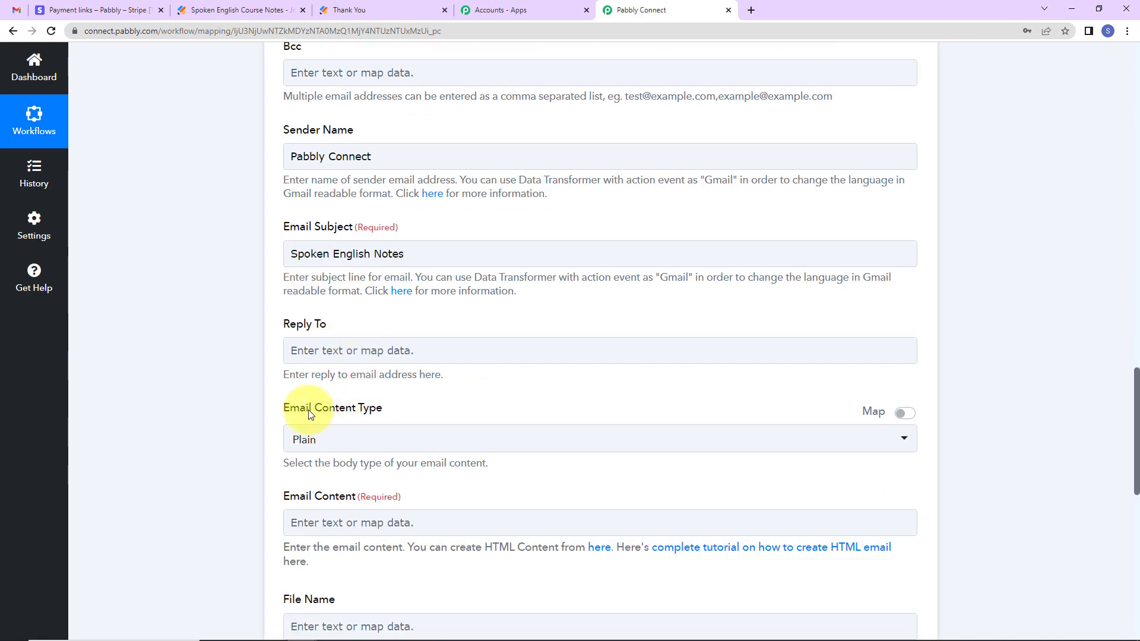
pyautogui.click(375, 440)
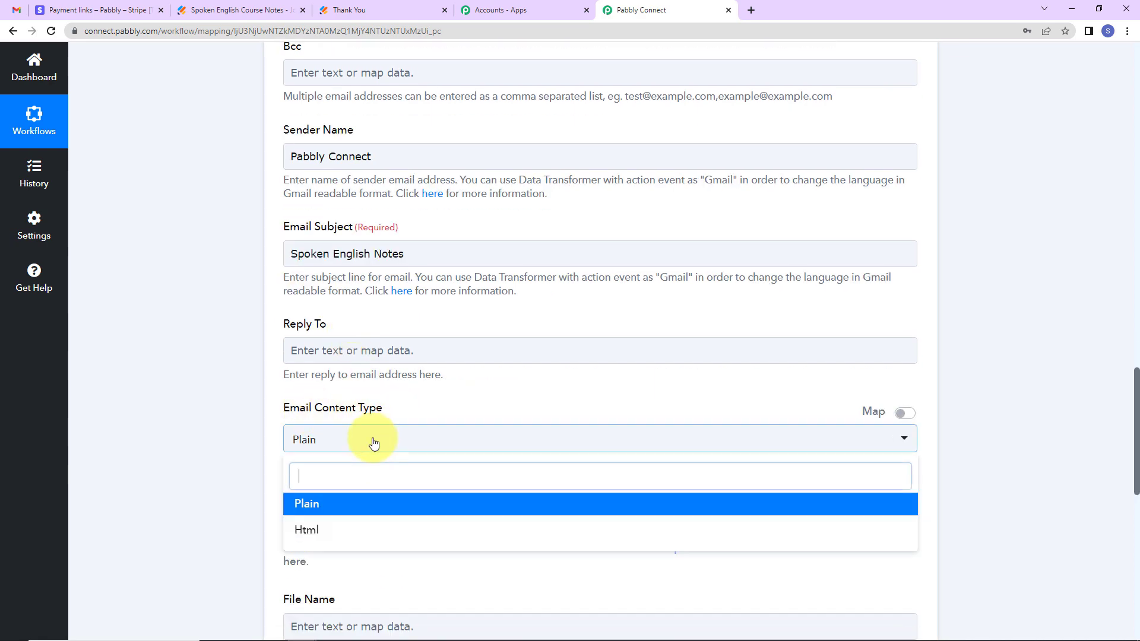
pyautogui.click(323, 529)
pyautogui.scroll(-4, 471, 418)
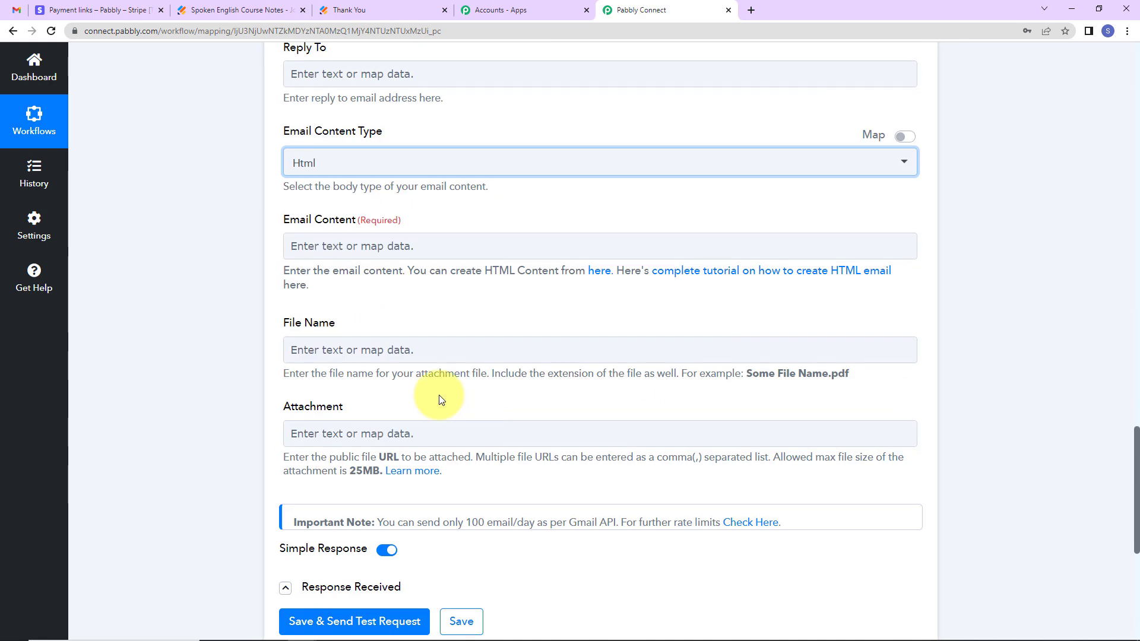
pyautogui.click(310, 244)
pyautogui.write('De')
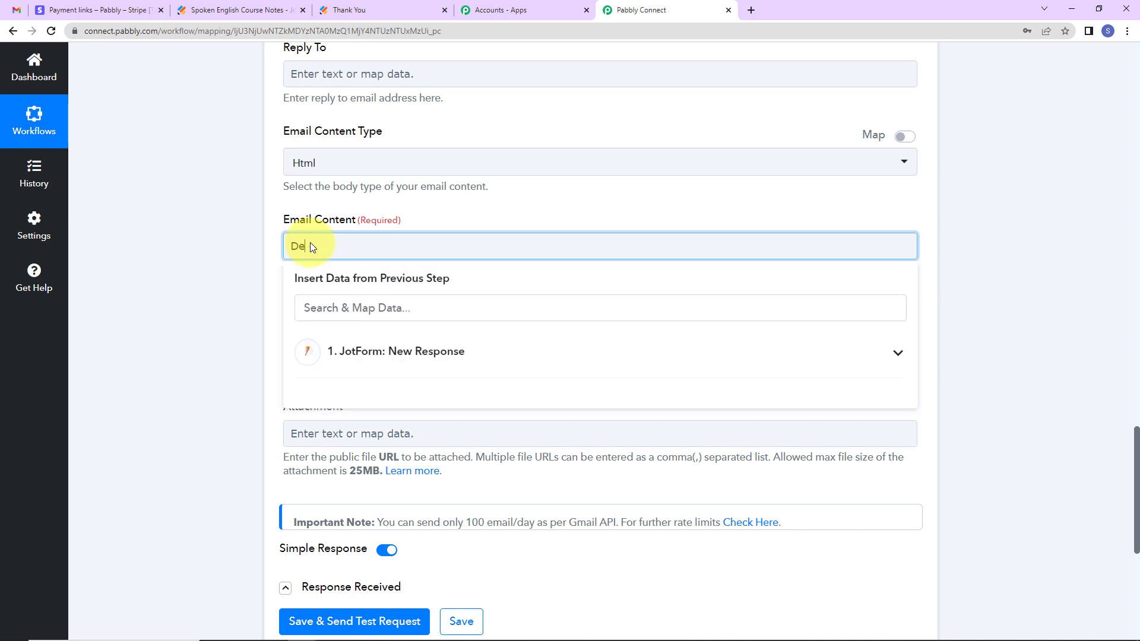
pyautogui.write('ar')
pyautogui.click(420, 356)
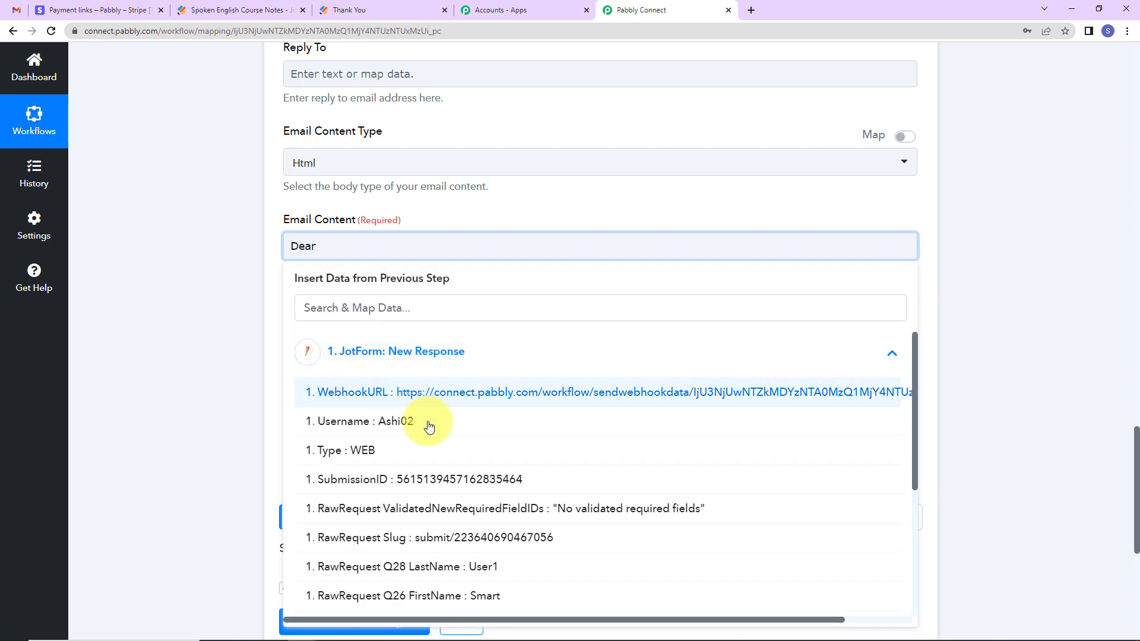
pyautogui.click(454, 568)
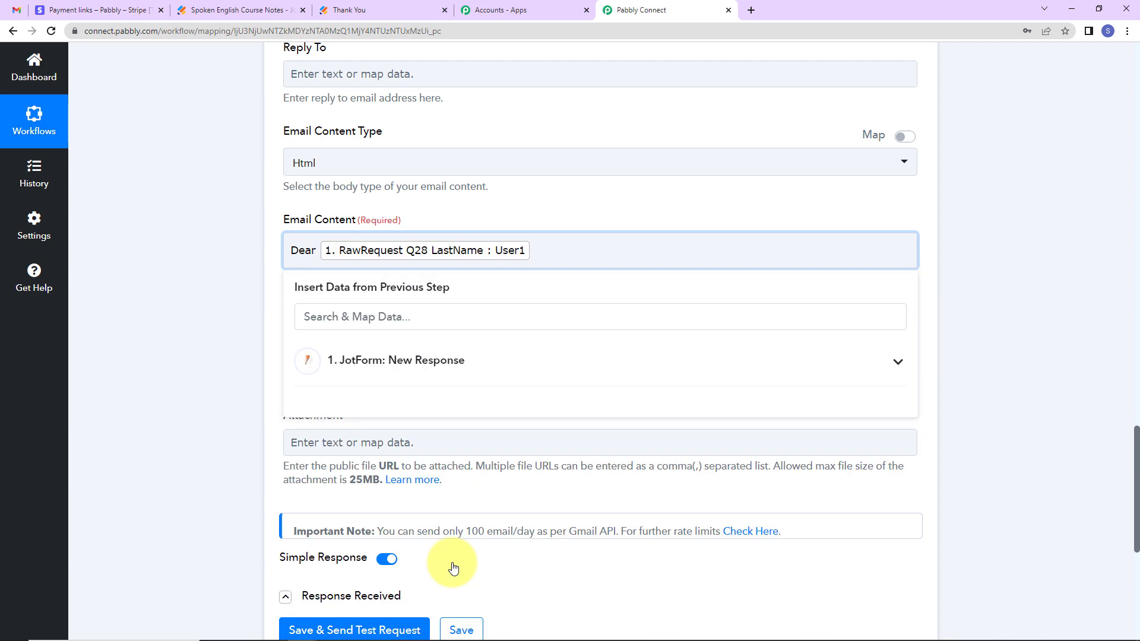
pyautogui.write(',')
pyautogui.press('Return')
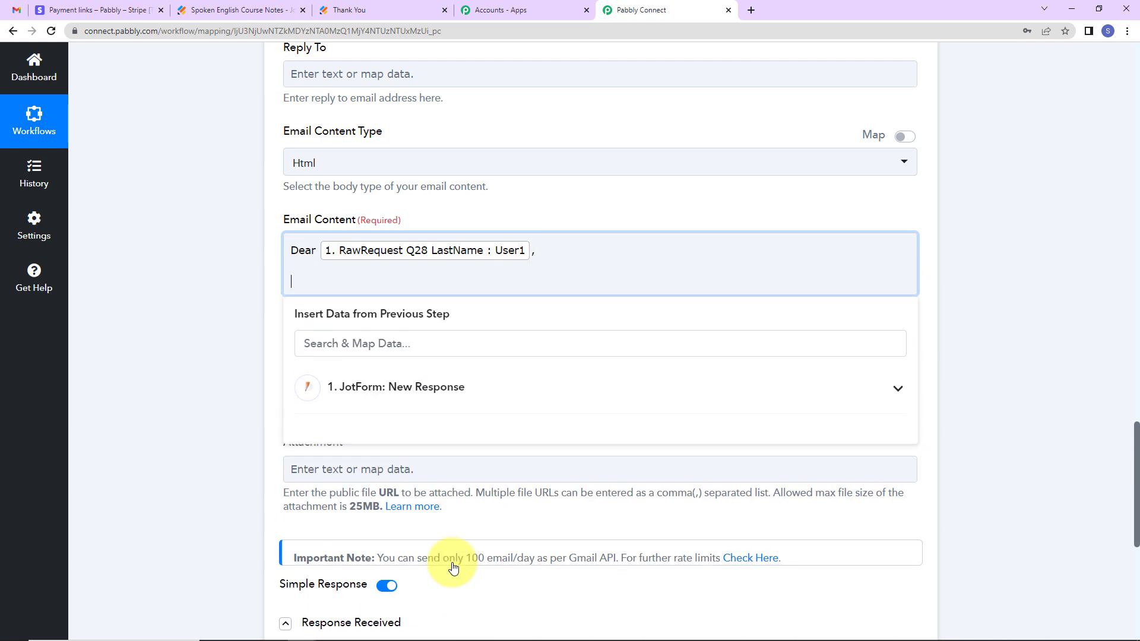
pyautogui.write('You have successfully enrolled to our Pabbly Connect - Spoken English Course.  Please click on <a href="https://www.link.com">Click Here</a>  to make payment and acquire the Spoken English Notes.  Regards Team Connect')
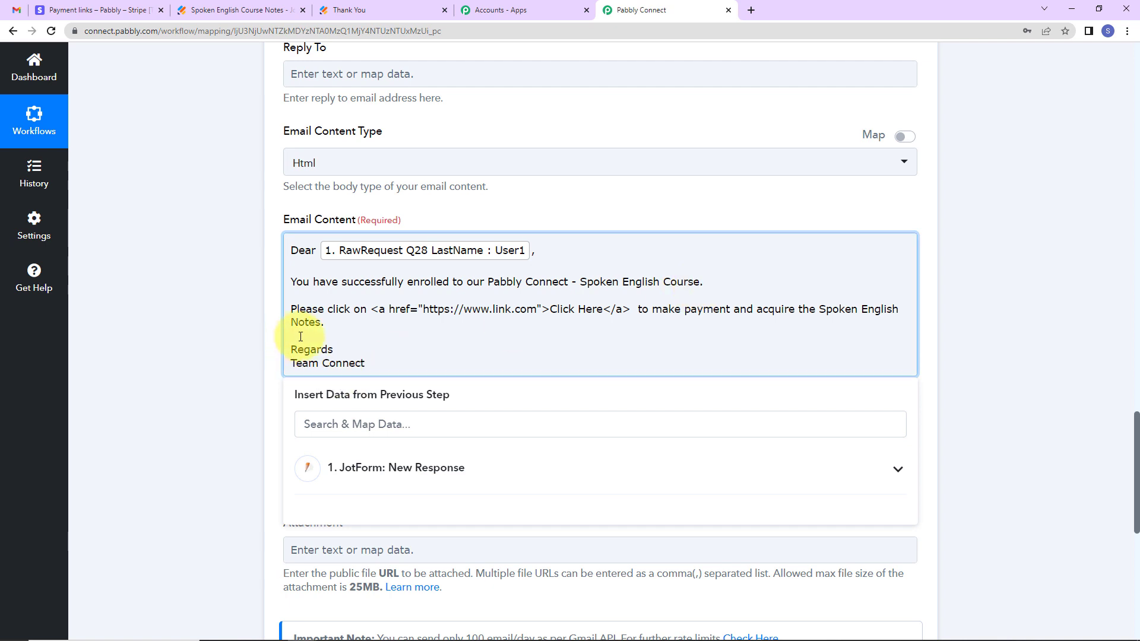
pyautogui.moveTo(371, 310); pyautogui.dragTo(636, 310)
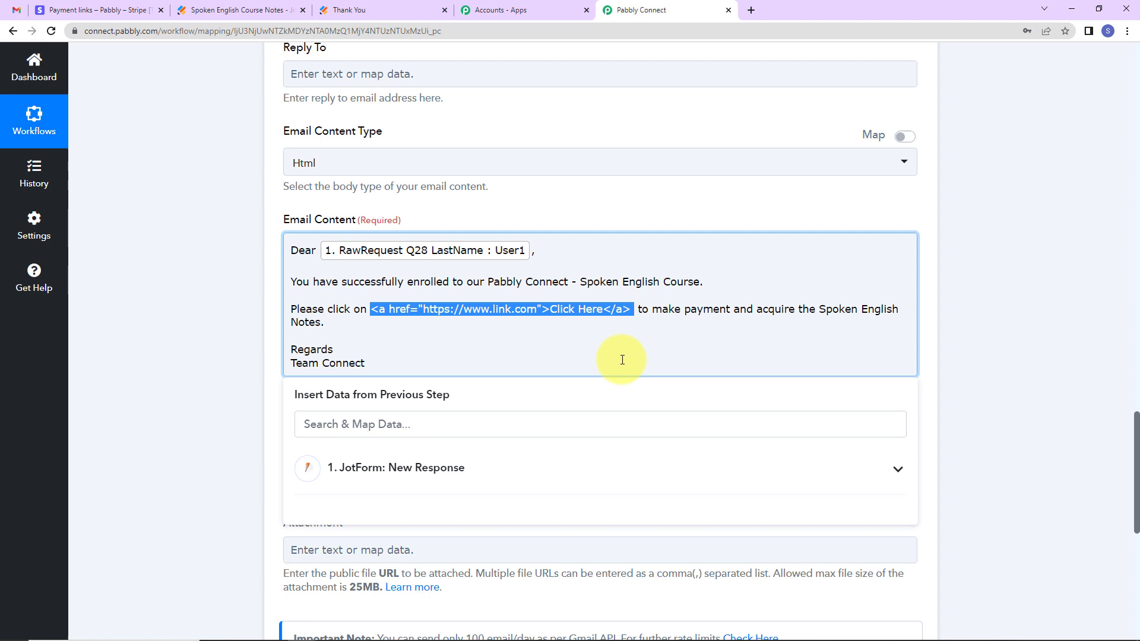
pyautogui.click(425, 309)
pyautogui.moveTo(425, 310); pyautogui.dragTo(536, 316)
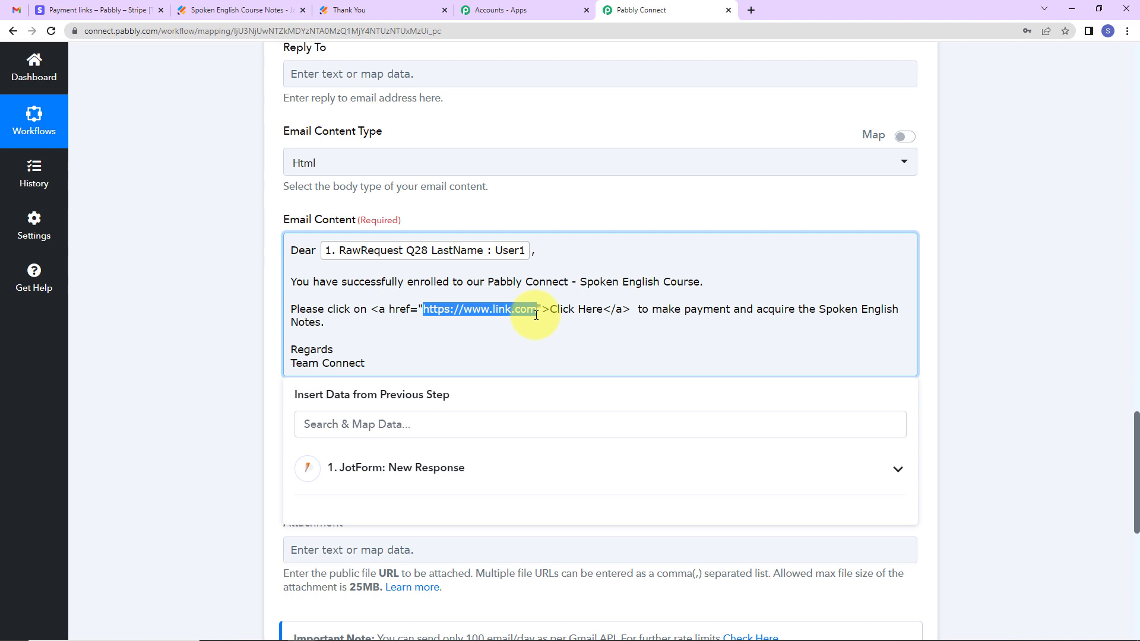
pyautogui.click(109, 10)
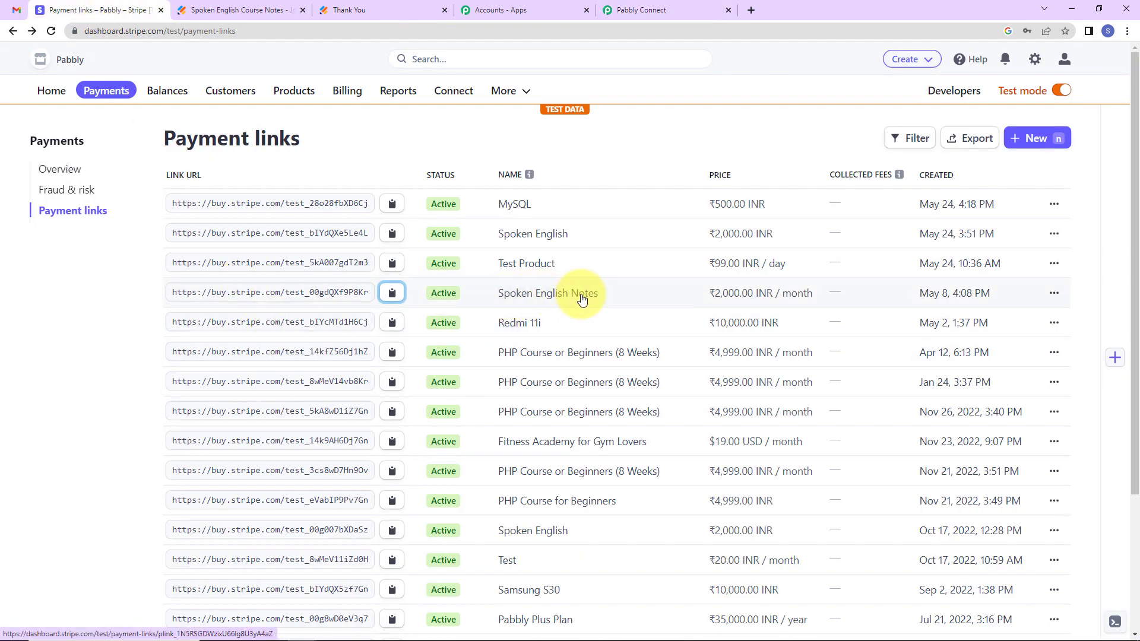
pyautogui.click(392, 293)
pyautogui.click(640, 10)
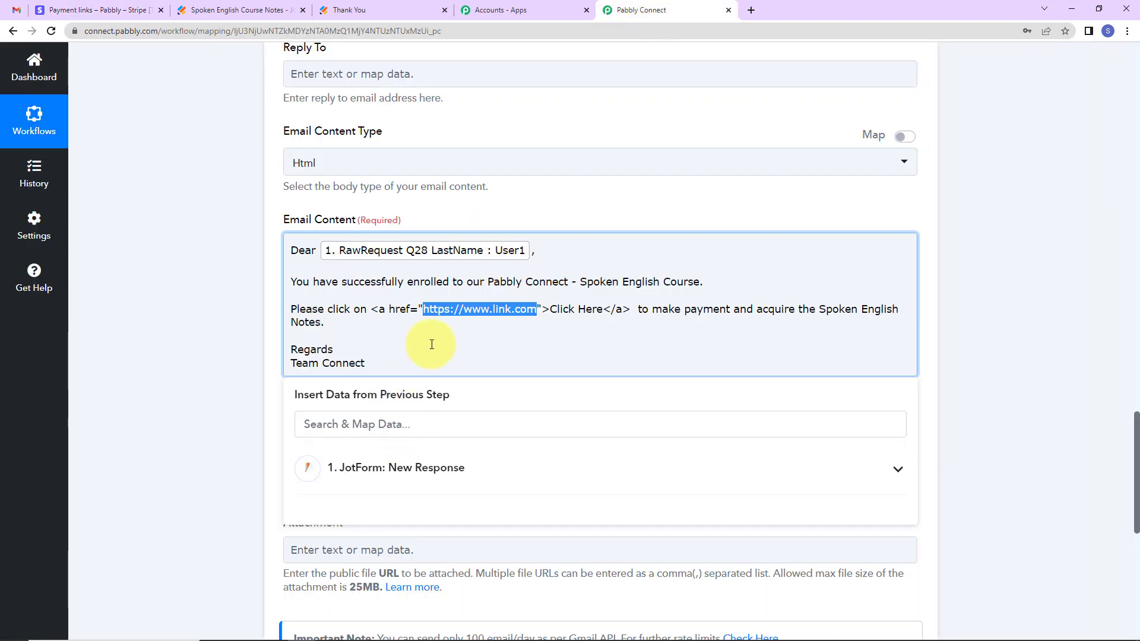
# Step: Point the email link to the Stripe payment URL and relabel 'Click Here' as 'Pay Now'
pyautogui.hotkey('ctrl', 'v')
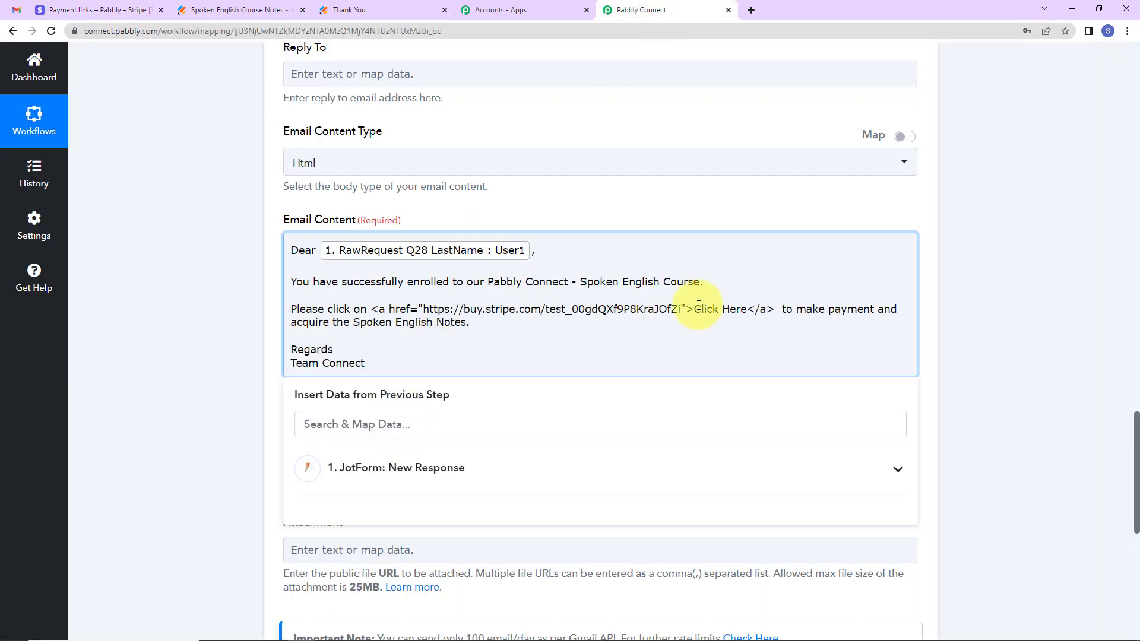
pyautogui.doubleClick(707, 309)
pyautogui.moveTo(722, 311); pyautogui.dragTo(747, 313)
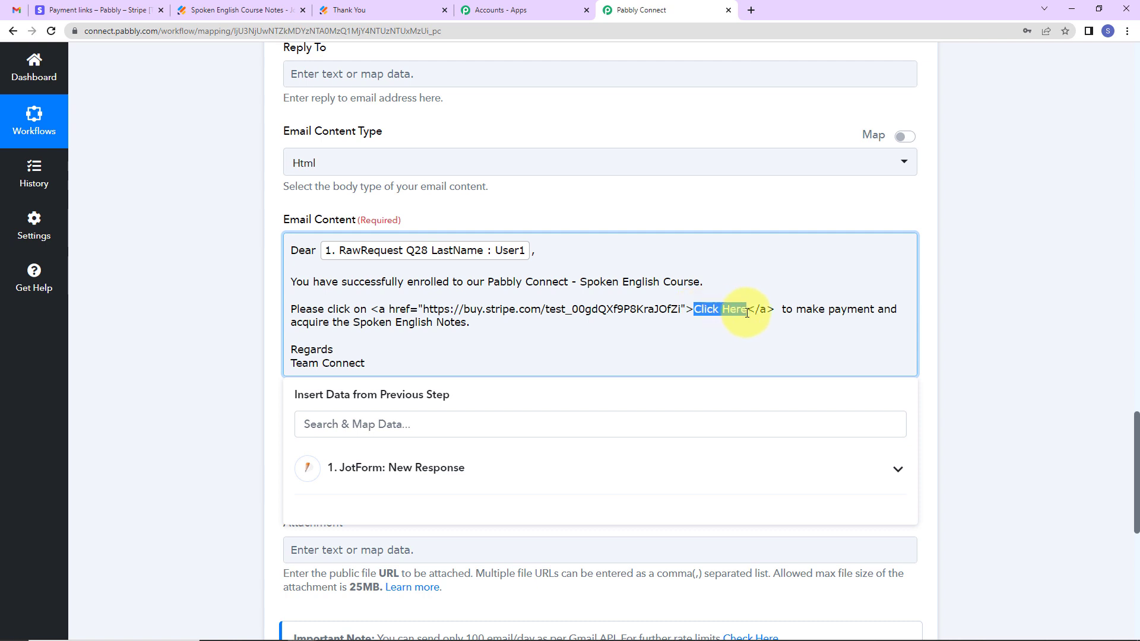
pyautogui.write('Pay NOw')
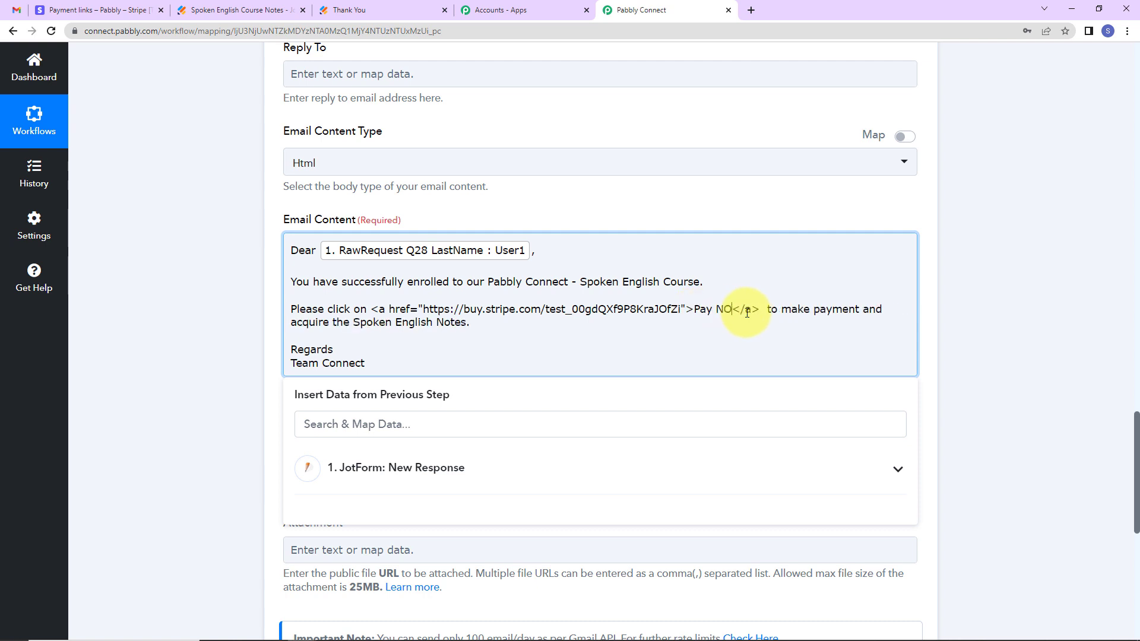
pyautogui.press('BackSpace')
pyautogui.press('BackSpace')
pyautogui.write('ow')
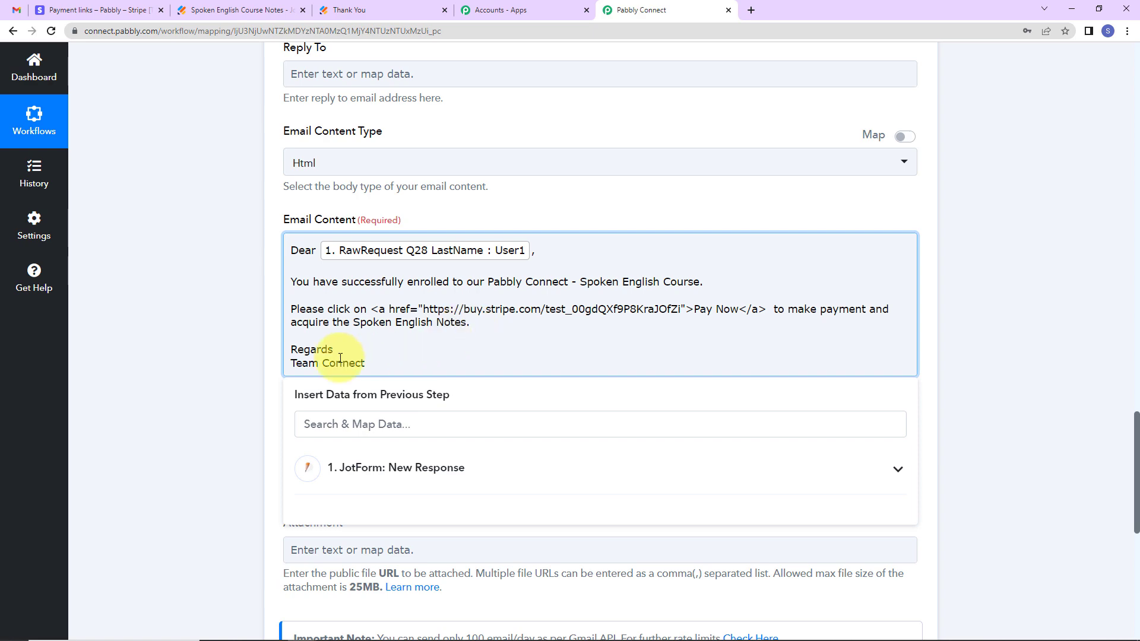
# Step: Leave File Name and Attachment empty, then save the Gmail action and send a test email
pyautogui.click(242, 362)
pyautogui.scroll(-2, 235, 374)
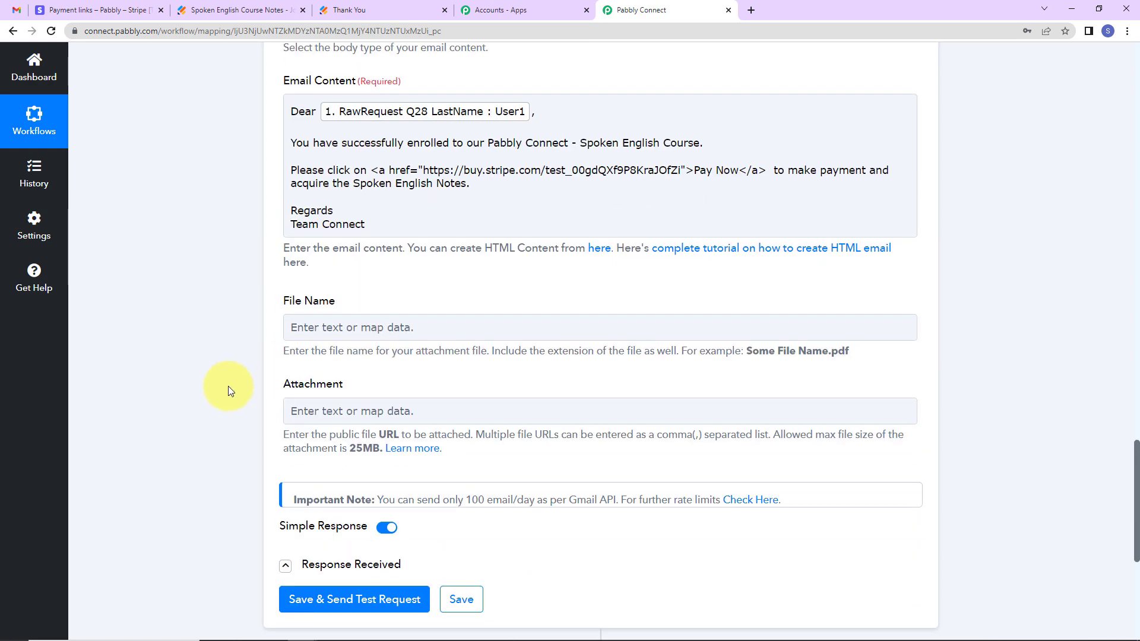
pyautogui.click(293, 328)
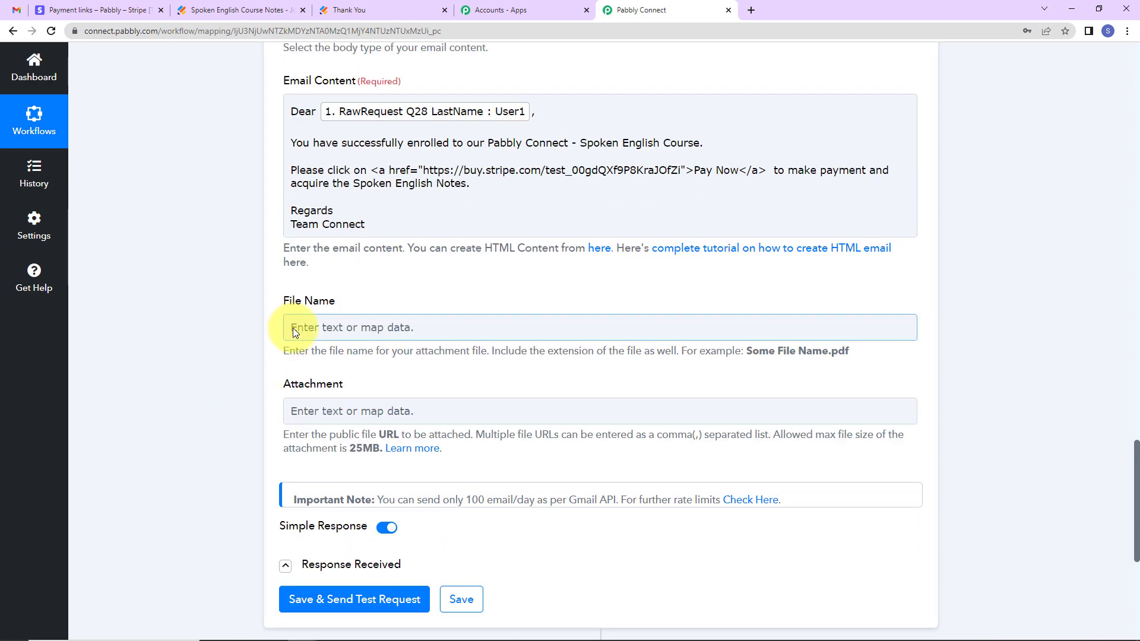
pyautogui.click(292, 414)
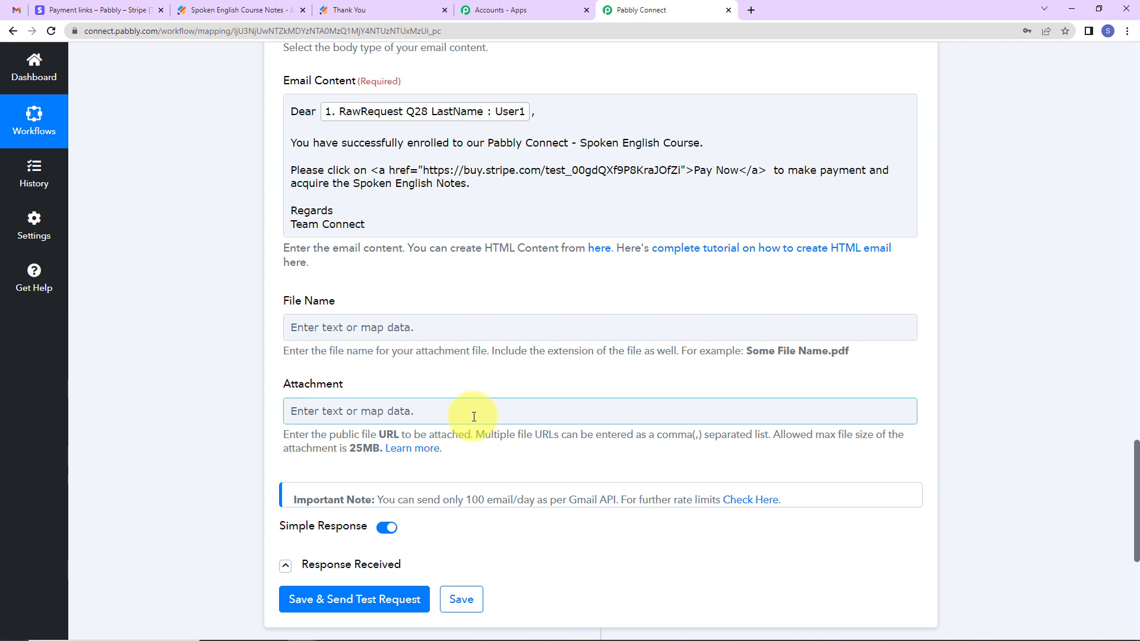
pyautogui.scroll(-3, 474, 417)
pyautogui.click(379, 472)
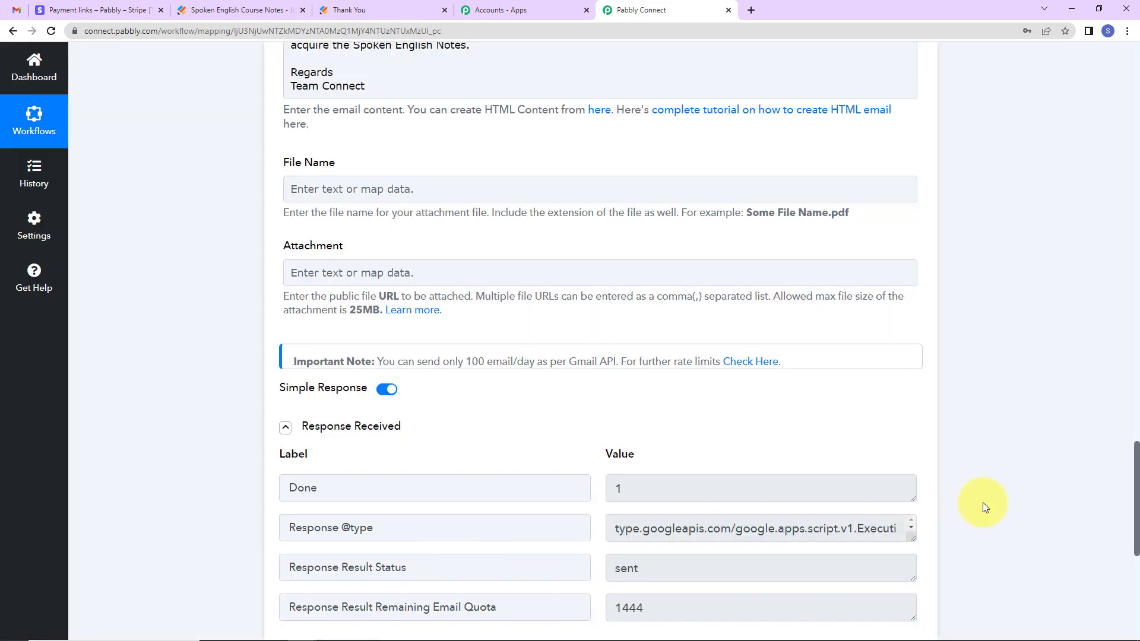
pyautogui.scroll(-2, 1056, 487)
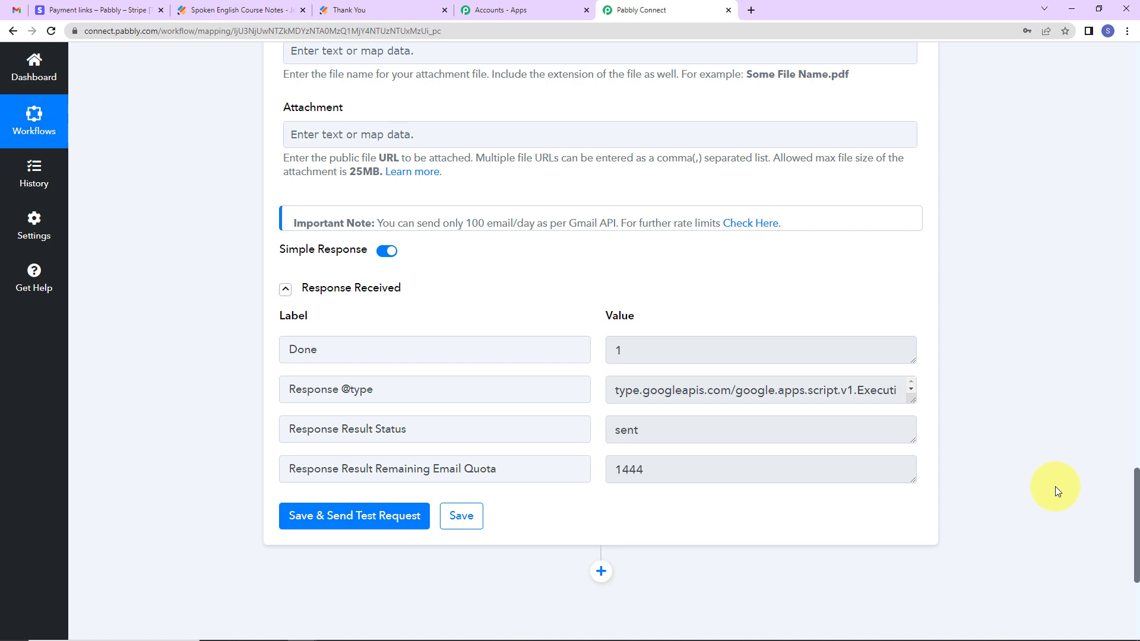
# Step: Open the Spoken English Notes test email in the Gmail inbox
pyautogui.click(16, 10)
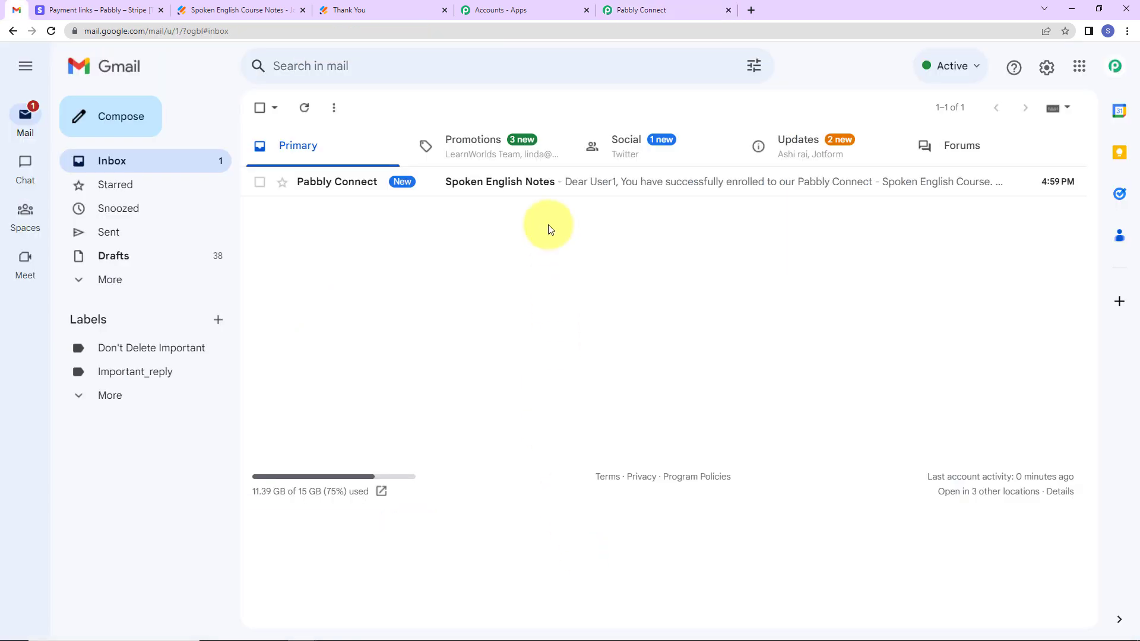
pyautogui.click(539, 188)
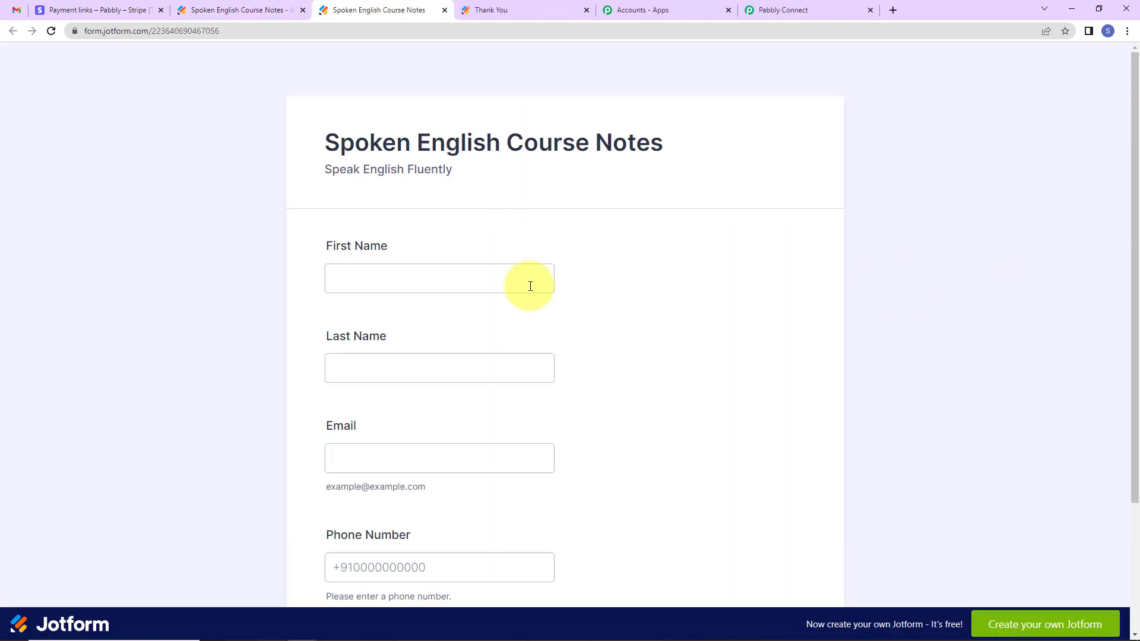
# Step: Autofill the Spoken English Course Notes form with saved sample details, correct the phone number, and submit
pyautogui.click(367, 286)
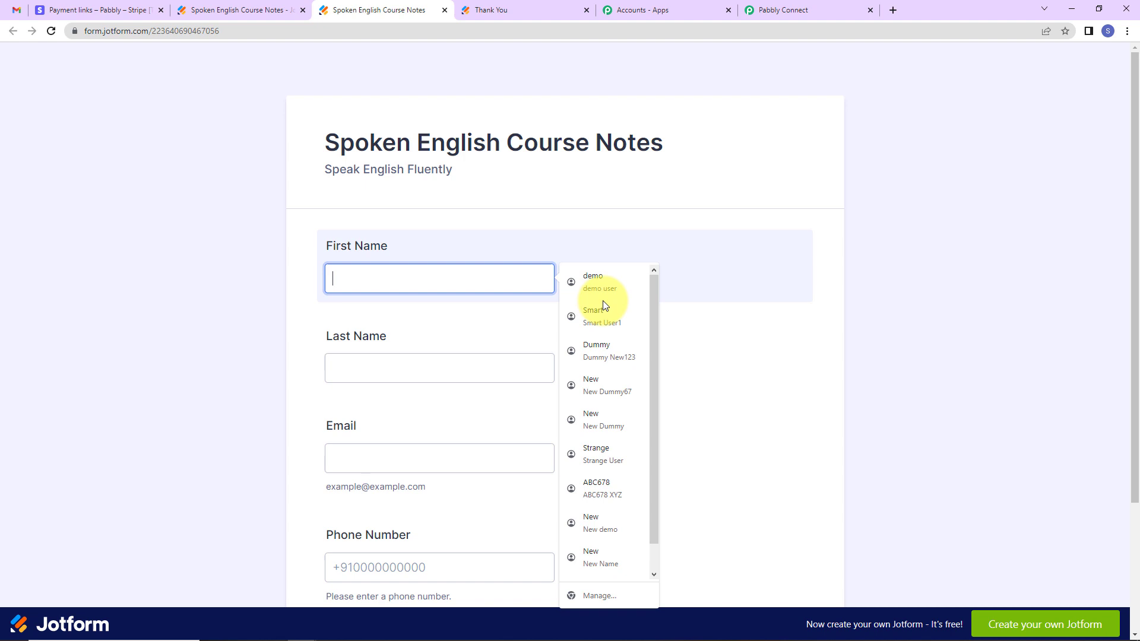
pyautogui.click(599, 351)
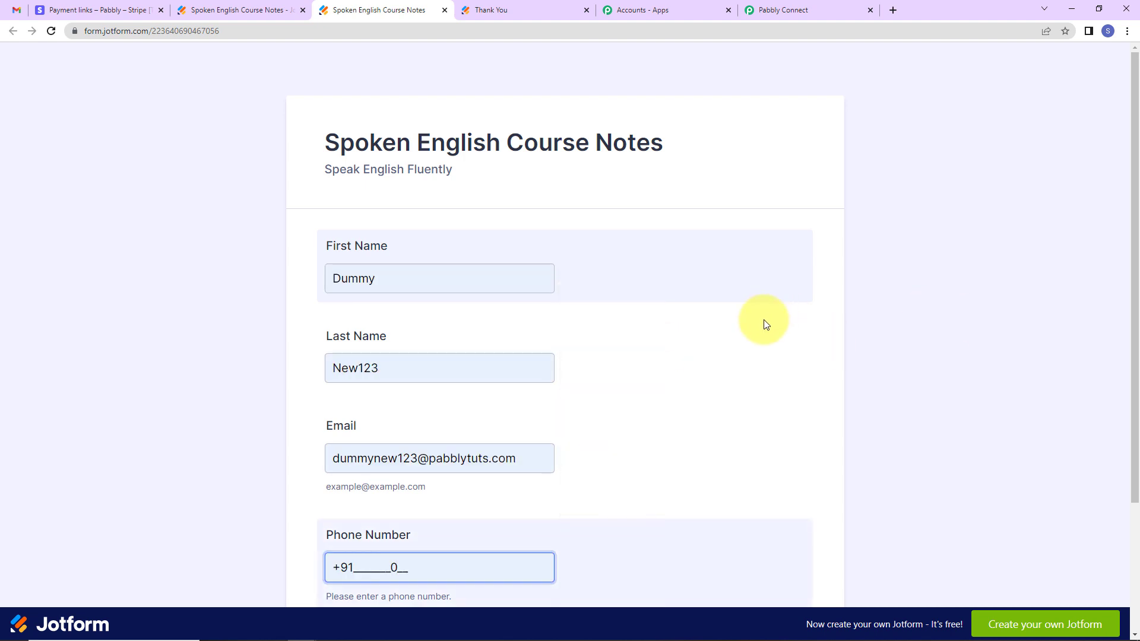
pyautogui.scroll(-3, 751, 351)
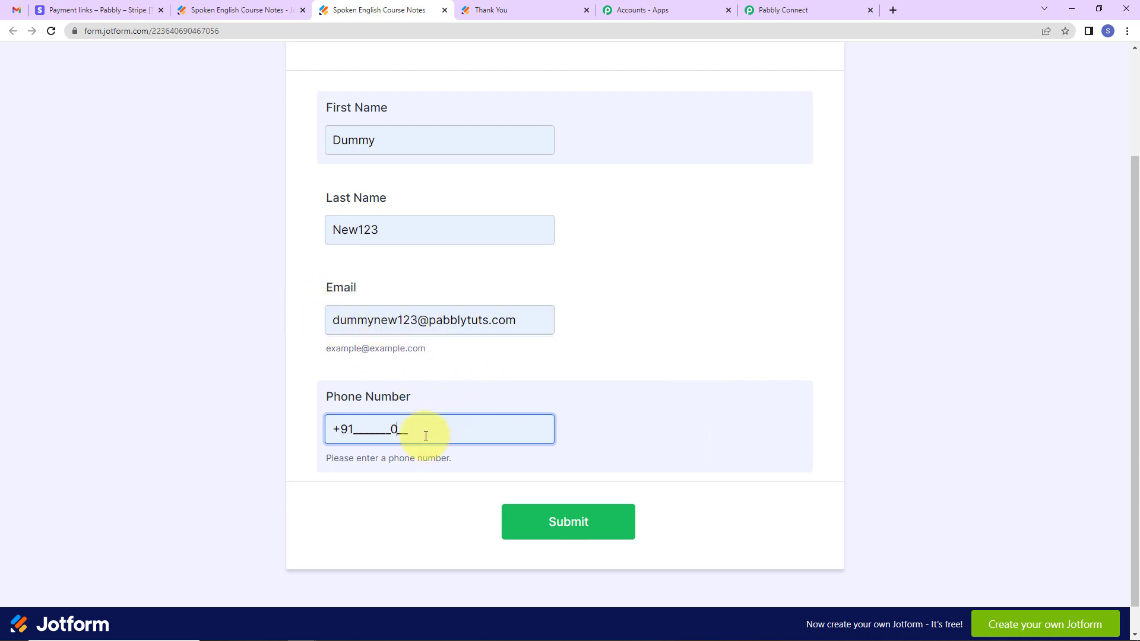
pyautogui.press('BackSpace')
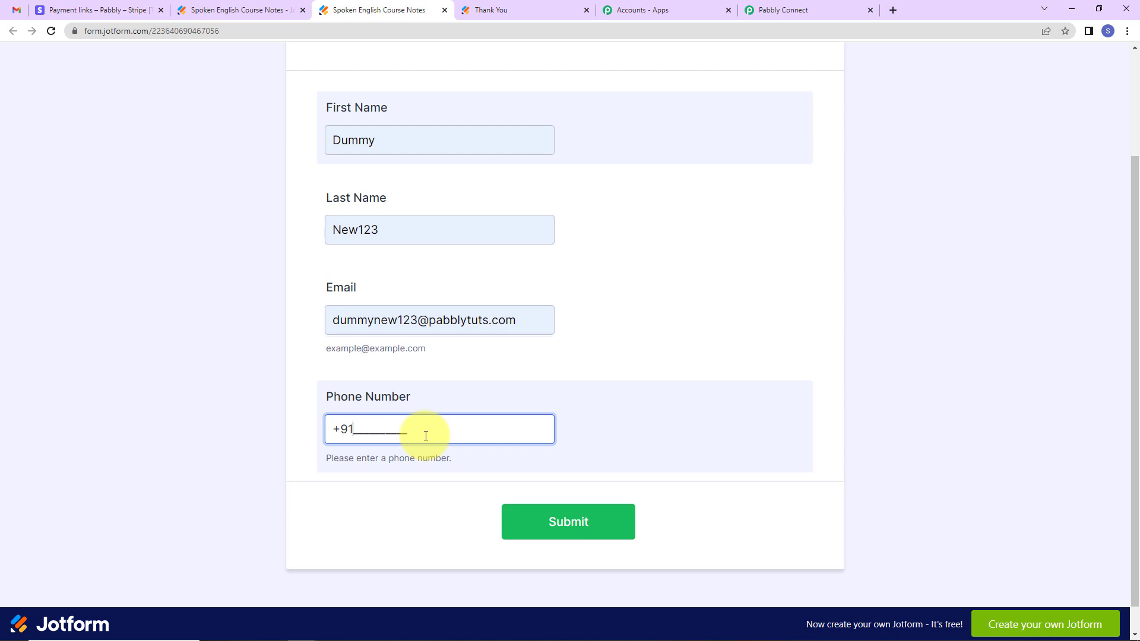
pyautogui.write('1111111111')
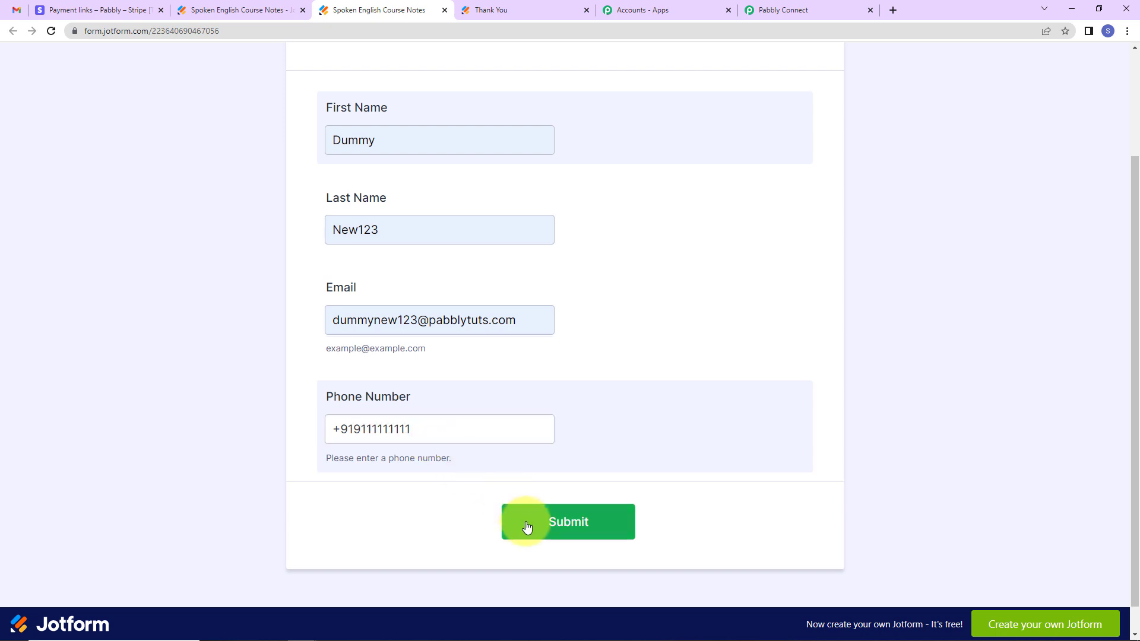
pyautogui.click(527, 526)
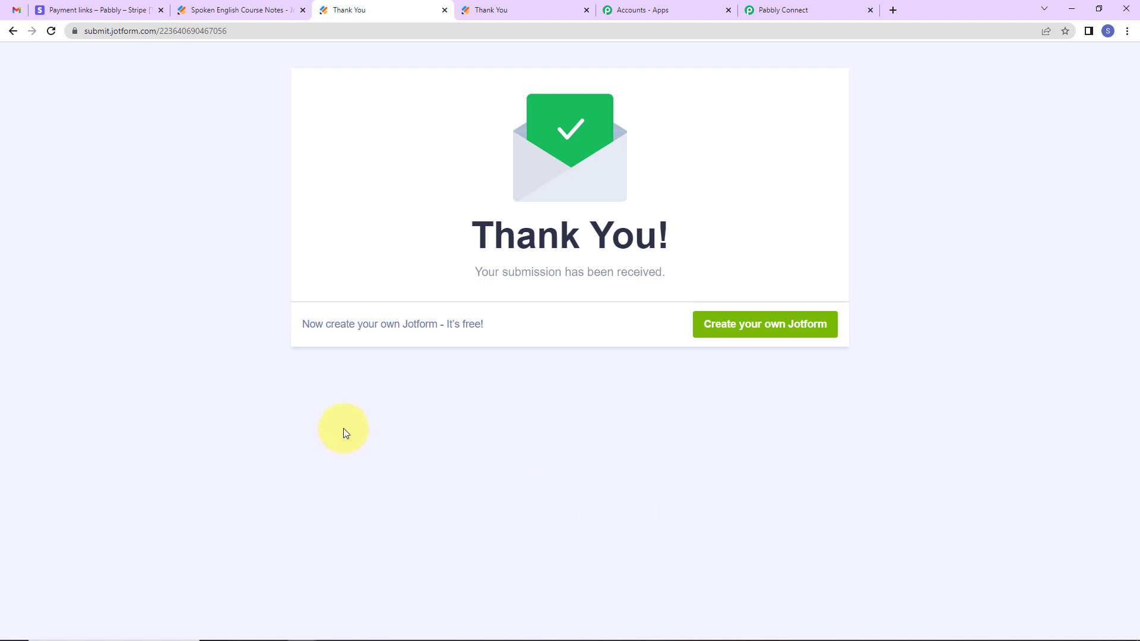
# Step: Open the newly arrived Spoken English Notes email containing the Pay Now link in Gmail
pyautogui.click(15, 12)
pyautogui.click(108, 162)
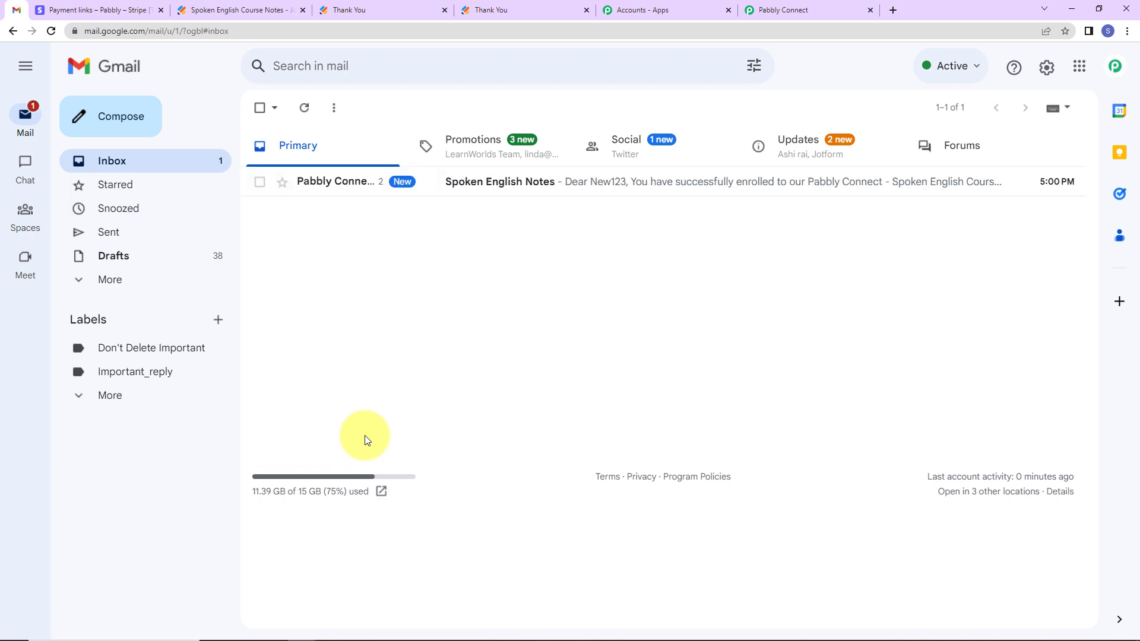
pyautogui.click(505, 190)
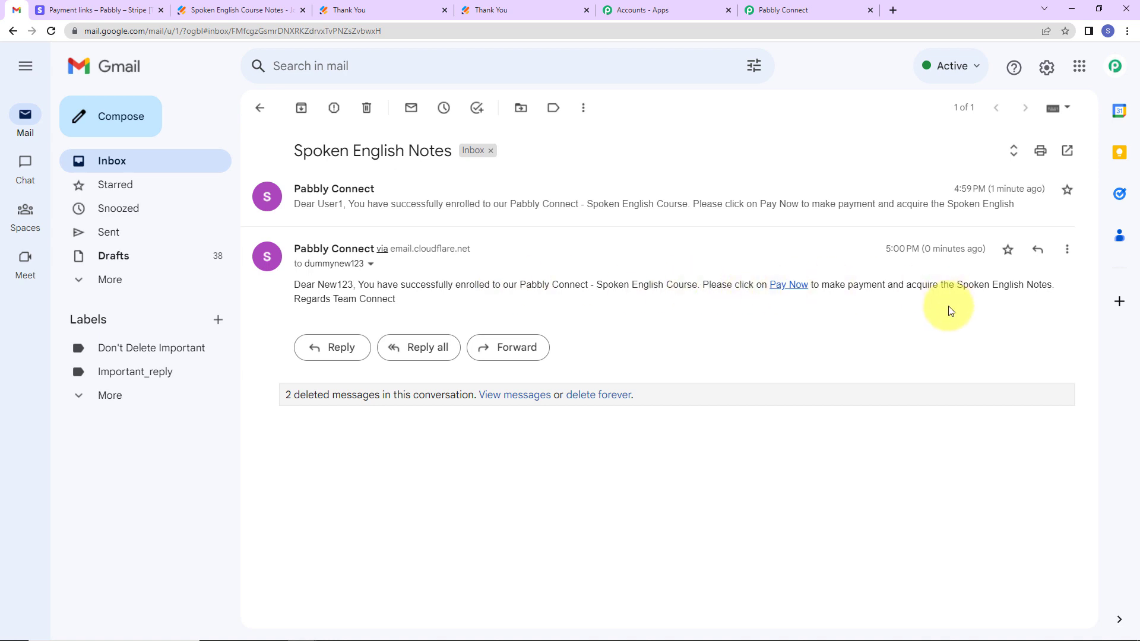
# Step: Collapse the JotForm New Response trigger and Gmail Send Email action in the Pabbly Connect workflow
pyautogui.click(832, 12)
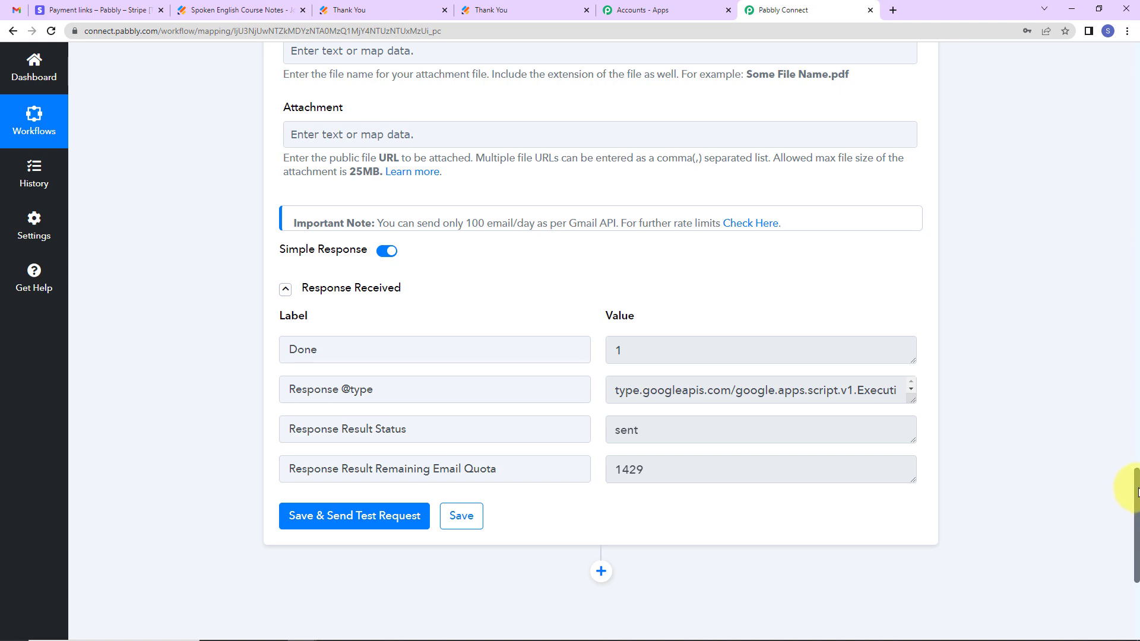
pyautogui.moveTo(1137, 478); pyautogui.dragTo(1127, 8)
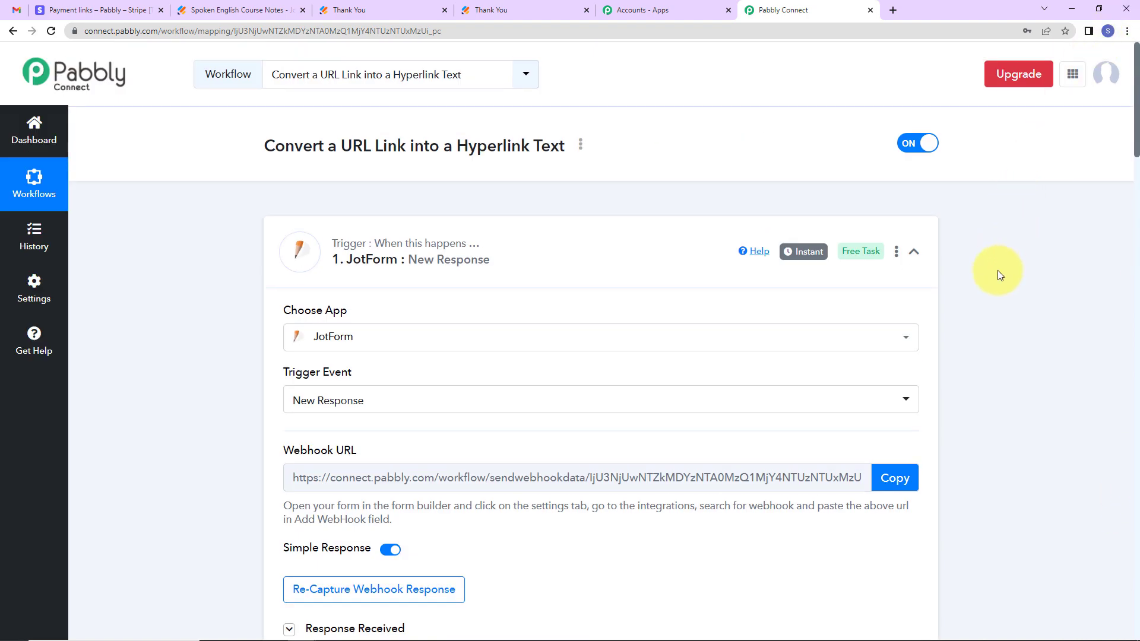
pyautogui.click(914, 251)
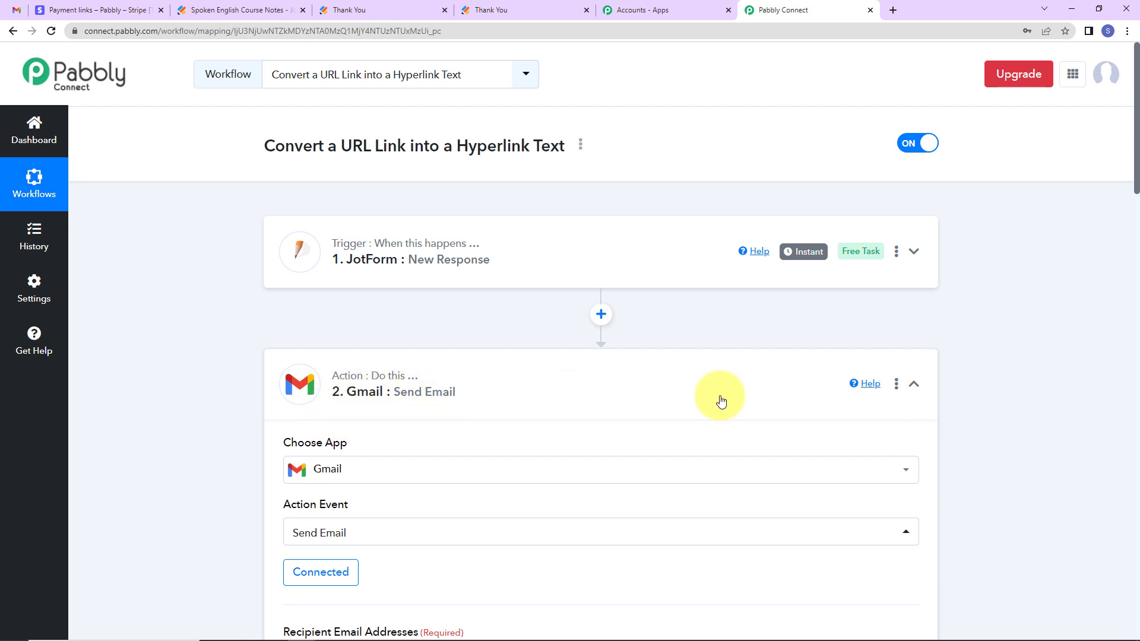
pyautogui.click(914, 384)
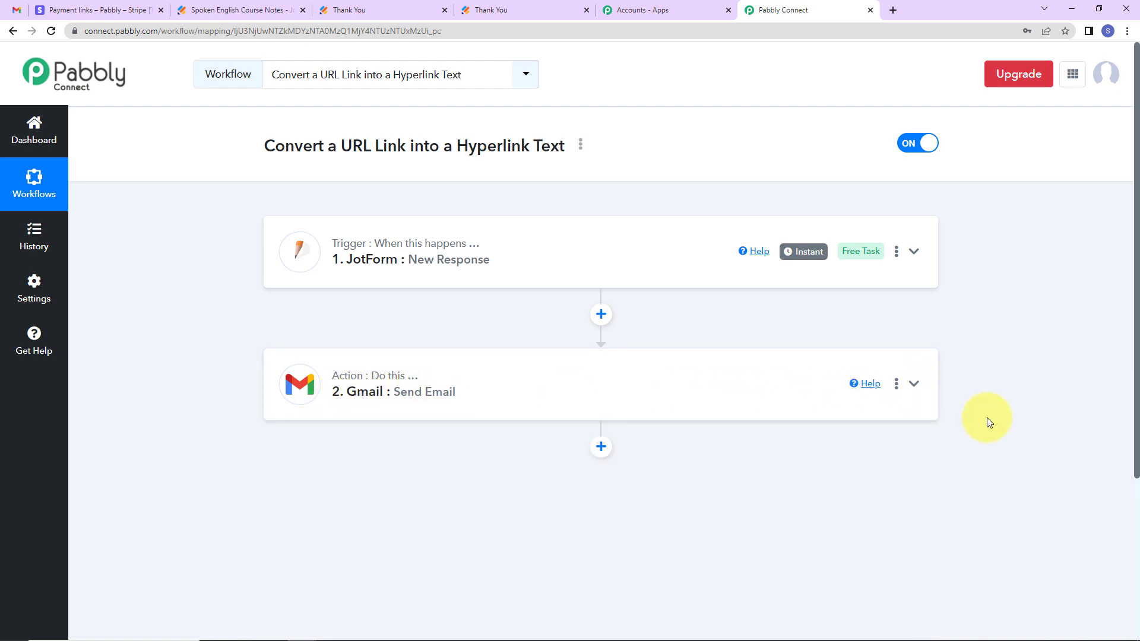